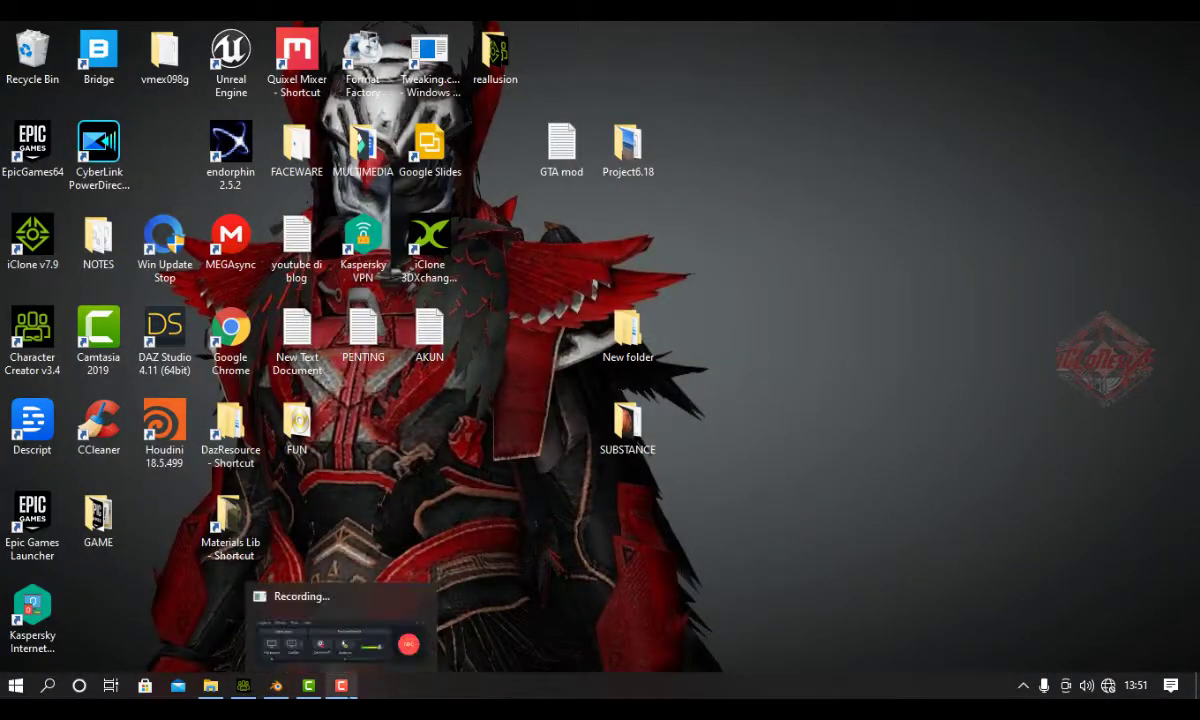
- Switch to Character Creator 3 and apply the male MotionPlus pose Charming to the yellow mummy character
left_click(243, 685)
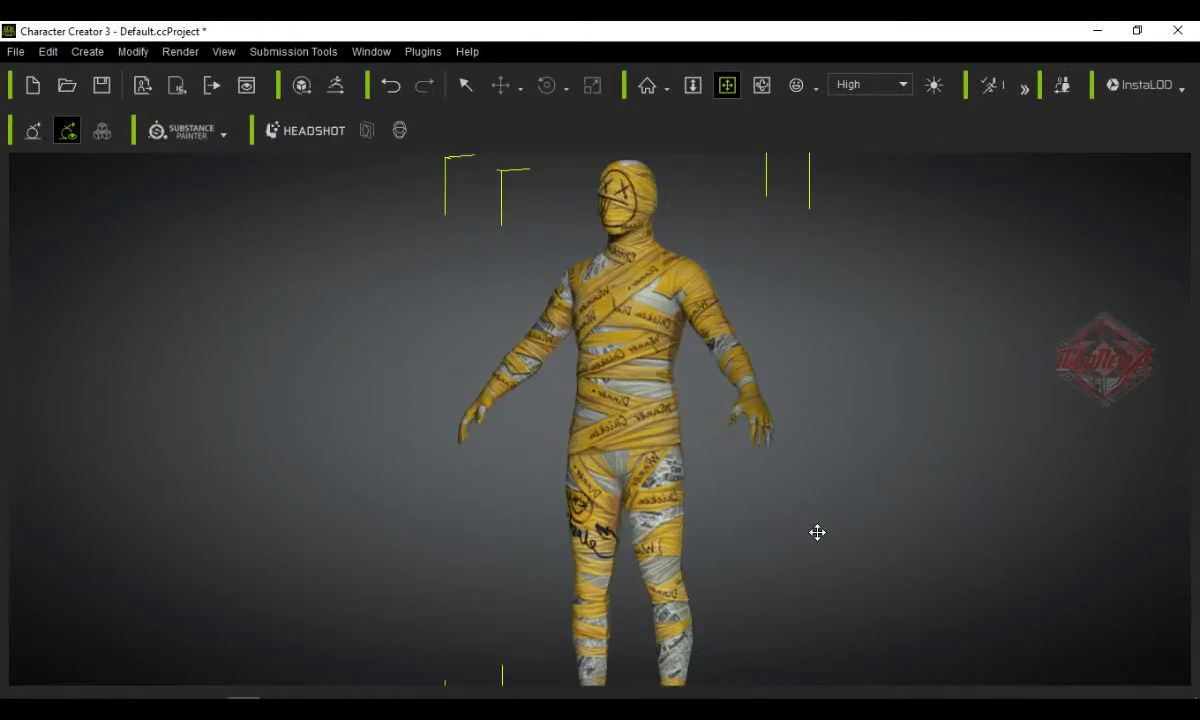
right_click_drag(579, 387, 726, 295)
left_click_drag(726, 295, 727, 510)
scroll(727, 510, "down", 2)
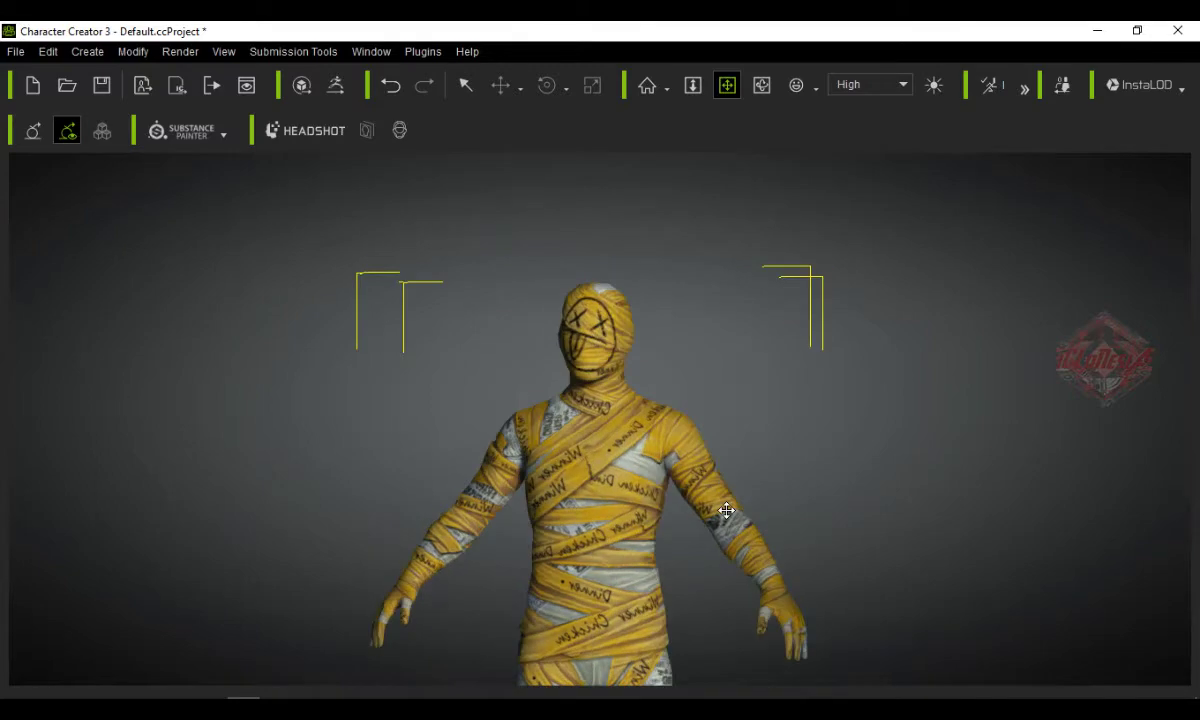
key("F5")
left_click(458, 161)
key("F4")
left_click(392, 212)
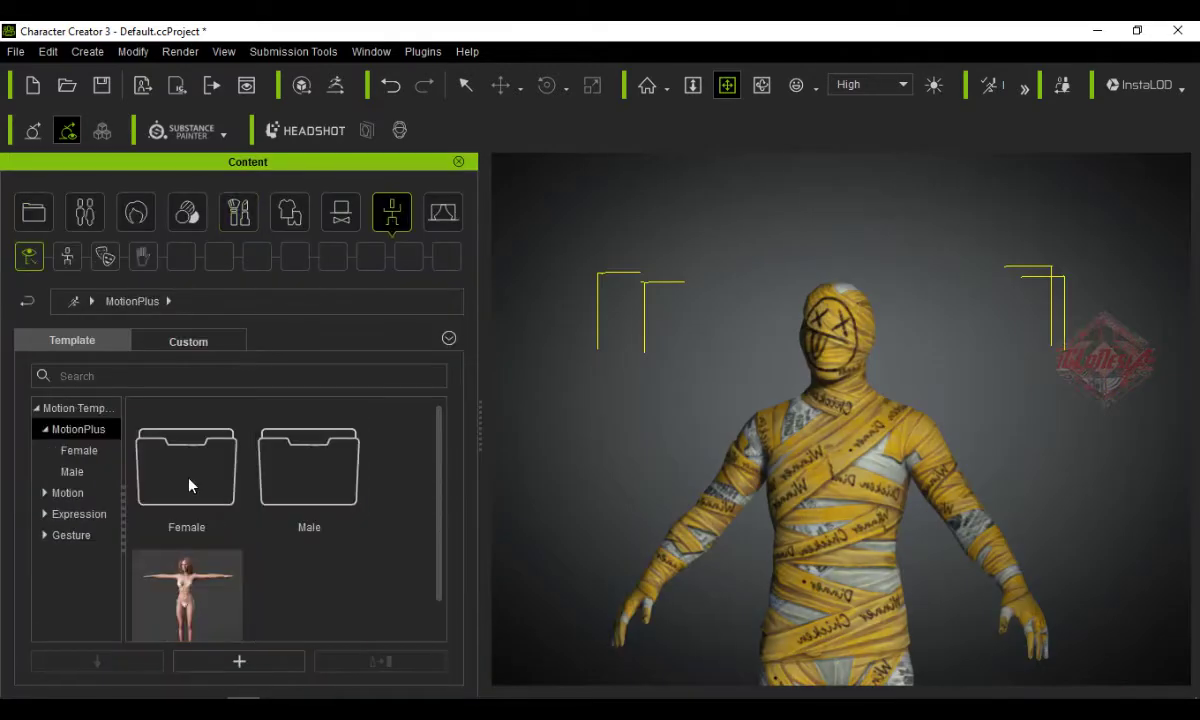
double_click(300, 475)
left_click_drag(187, 460, 975, 495)
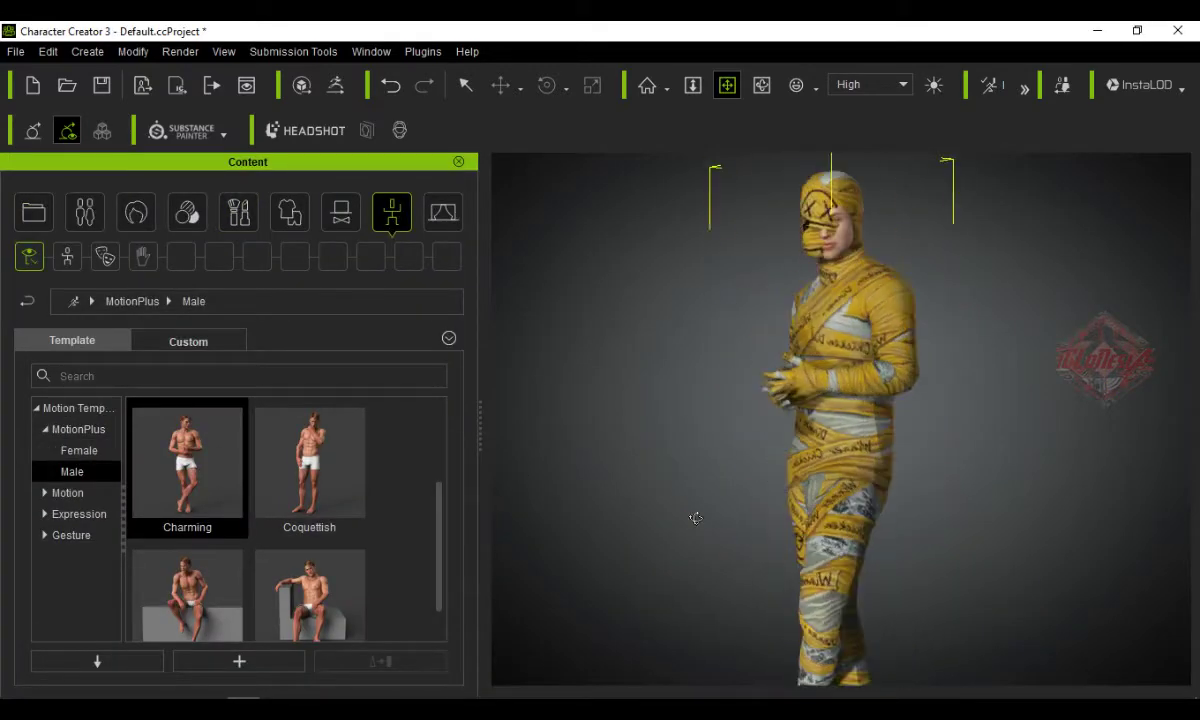
right_click_drag(696, 518, 713, 258)
left_click_drag(713, 258, 713, 408)
scroll(713, 408, "up", 3)
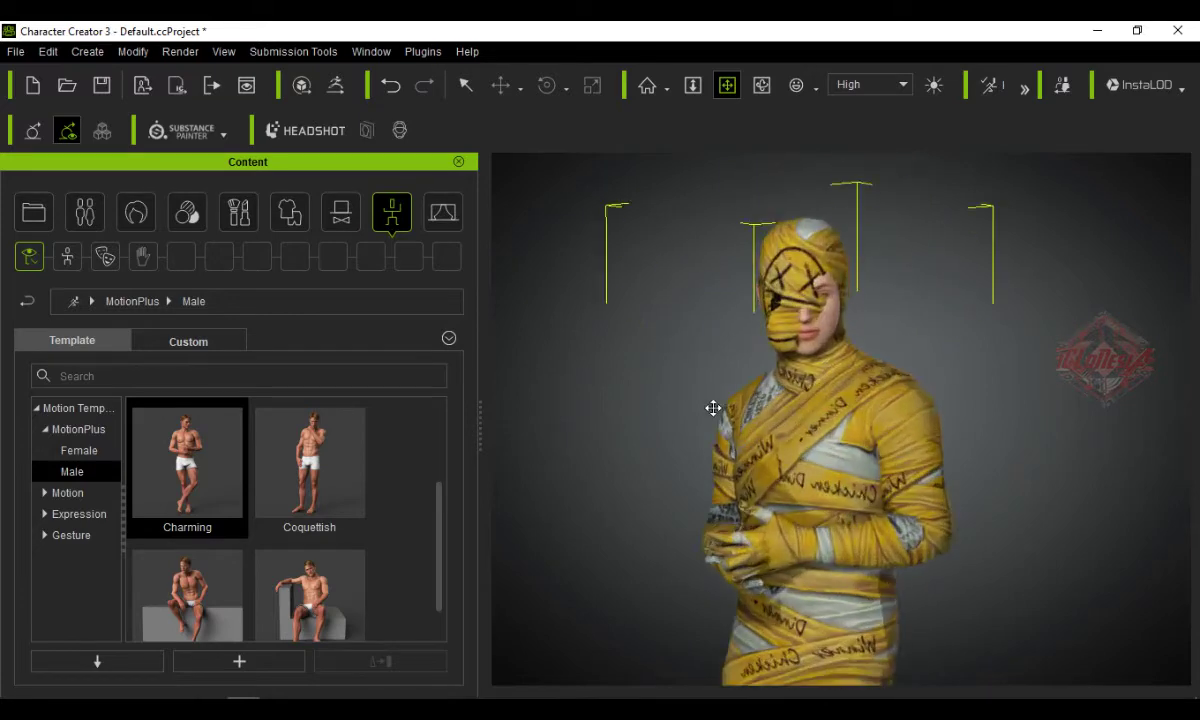
- Apply the male MotionPlus pose Focus to the mummy character and view it from several sides
scroll(233, 563, "down", 1)
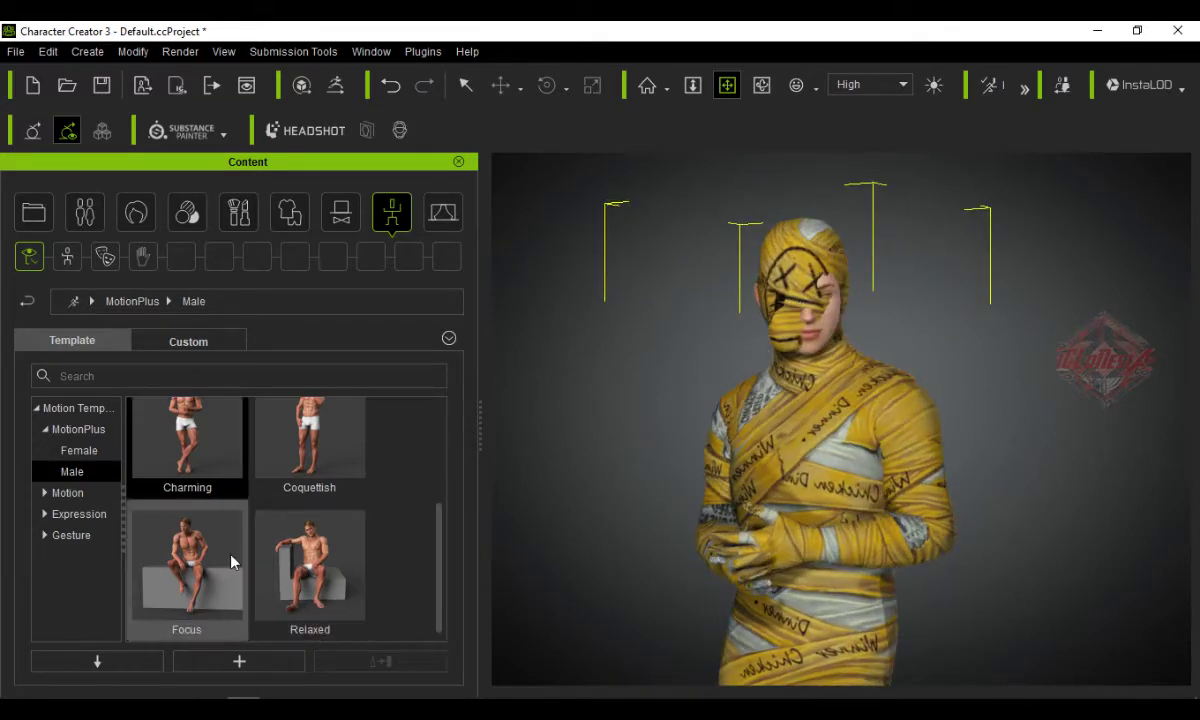
double_click(220, 565)
right_click_drag(851, 437, 980, 479)
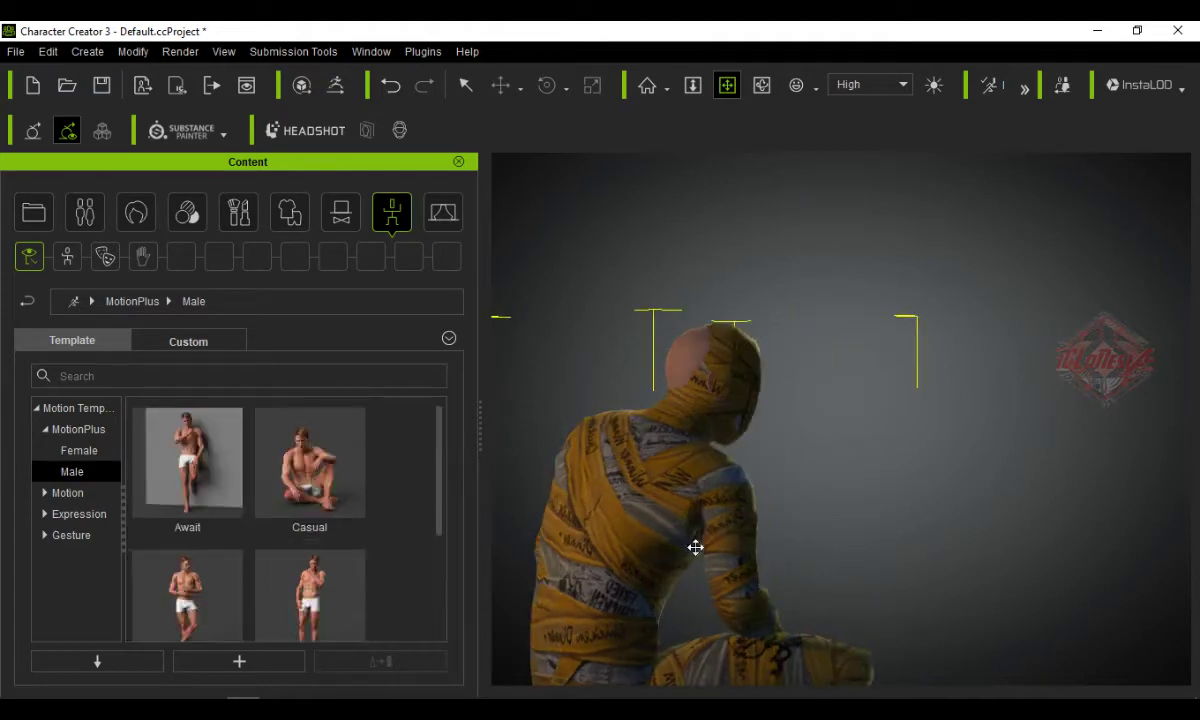
left_click_drag(694, 547, 811, 463)
right_click_drag(811, 463, 771, 421)
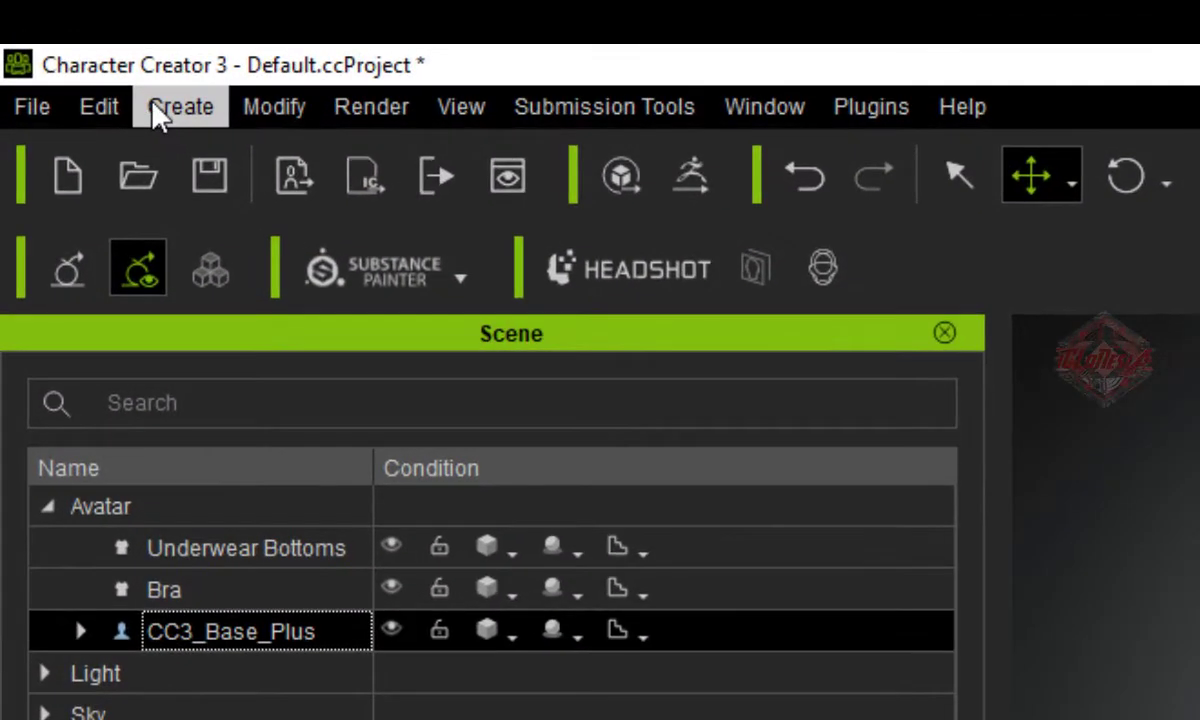
- Create a scene object from the Yellow Mummy PF 3D file, merging all its meshes
left_click(157, 107)
left_click(342, 312)
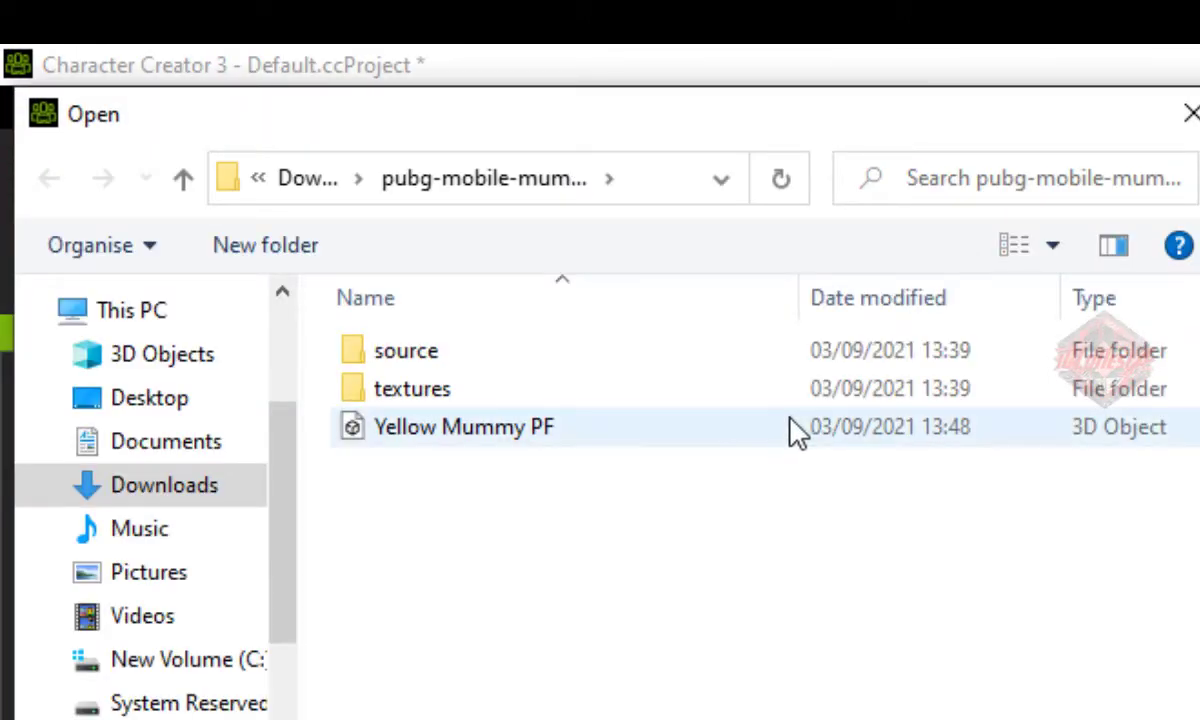
double_click(800, 436)
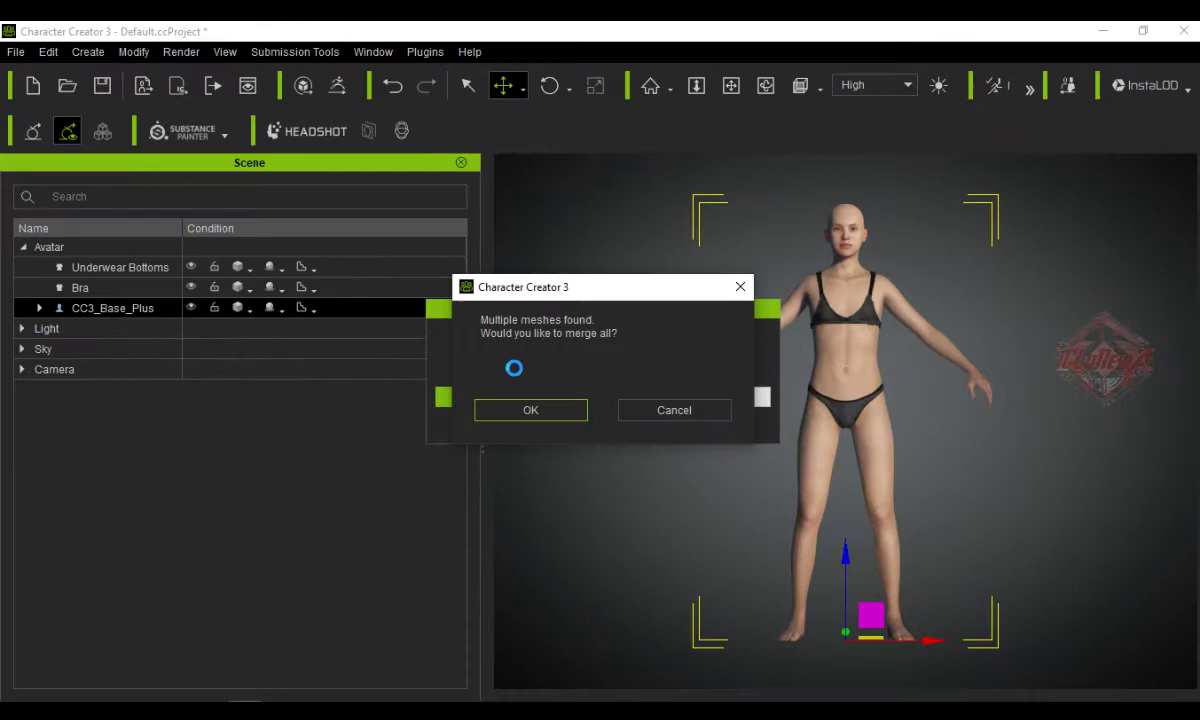
left_click(560, 410)
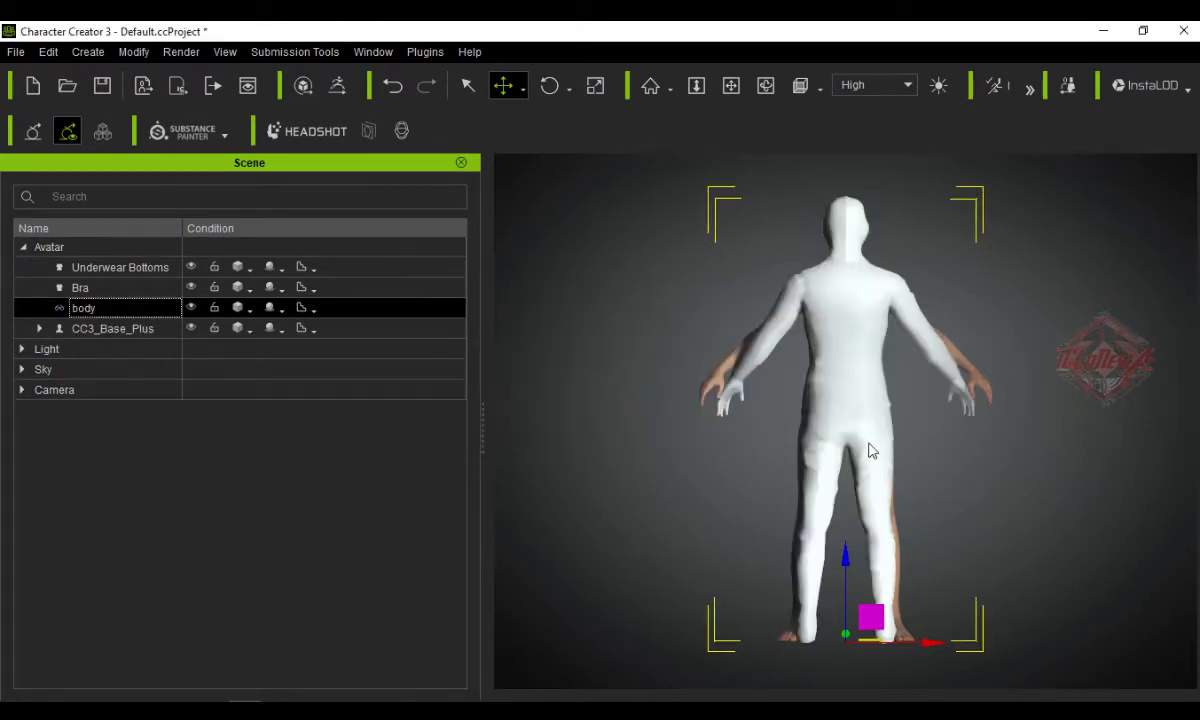
- Set the imported body mesh's Y rotation to -180
left_click(461, 162)
key("F6")
left_click_drag(1194, 493, 1194, 348)
left_click_drag(1016, 437, 962, 438)
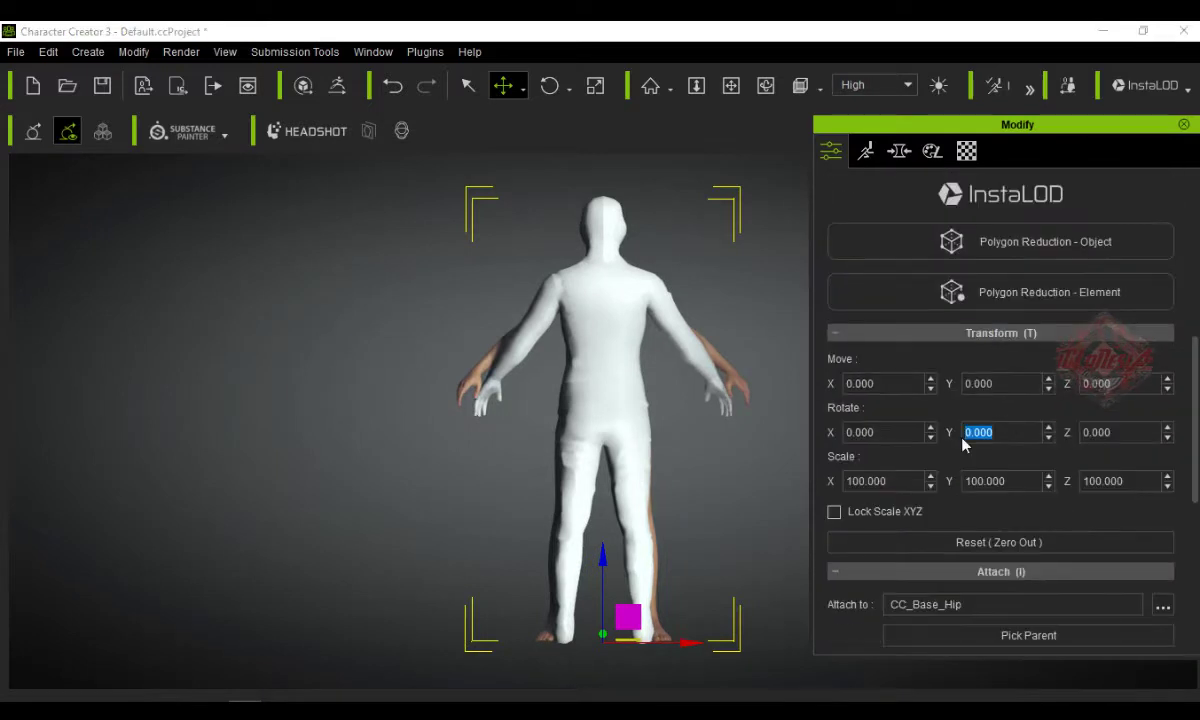
type("-180")
key("Return")
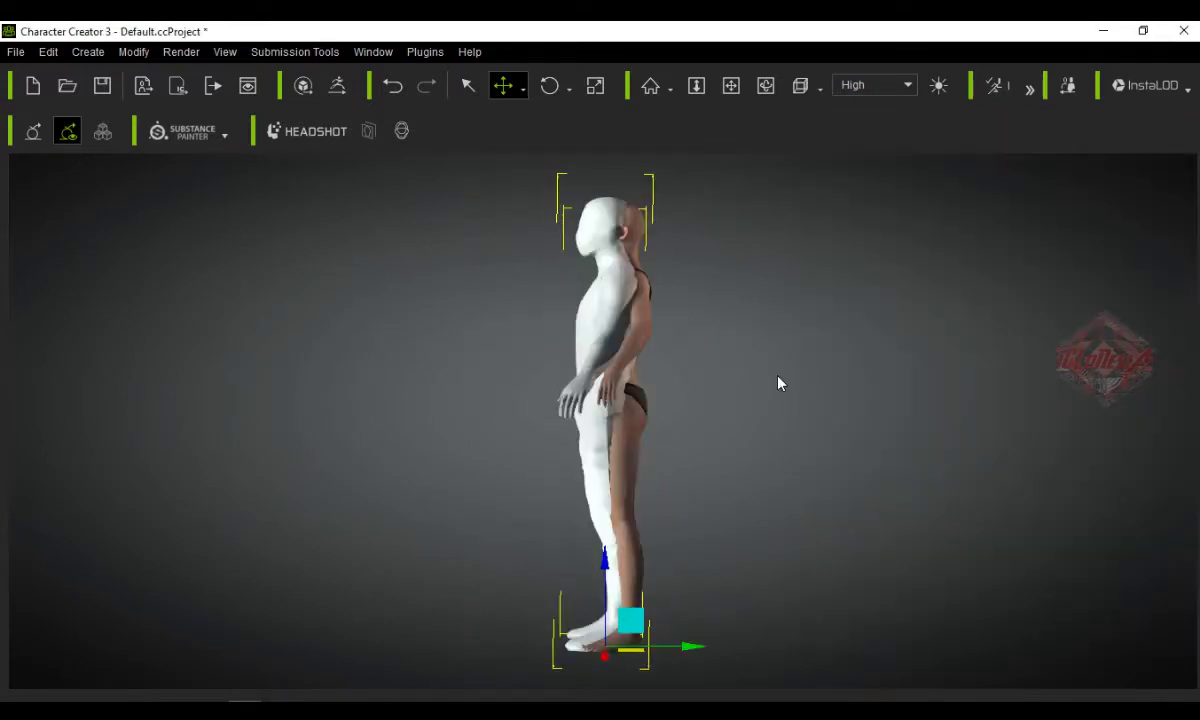
- Move the body mesh slightly backward along the green axis so it overlaps the base avatar in side view
left_click_drag(690, 648, 702, 646)
scroll(729, 378, "up", 4)
middle_click_drag(690, 390, 725, 396)
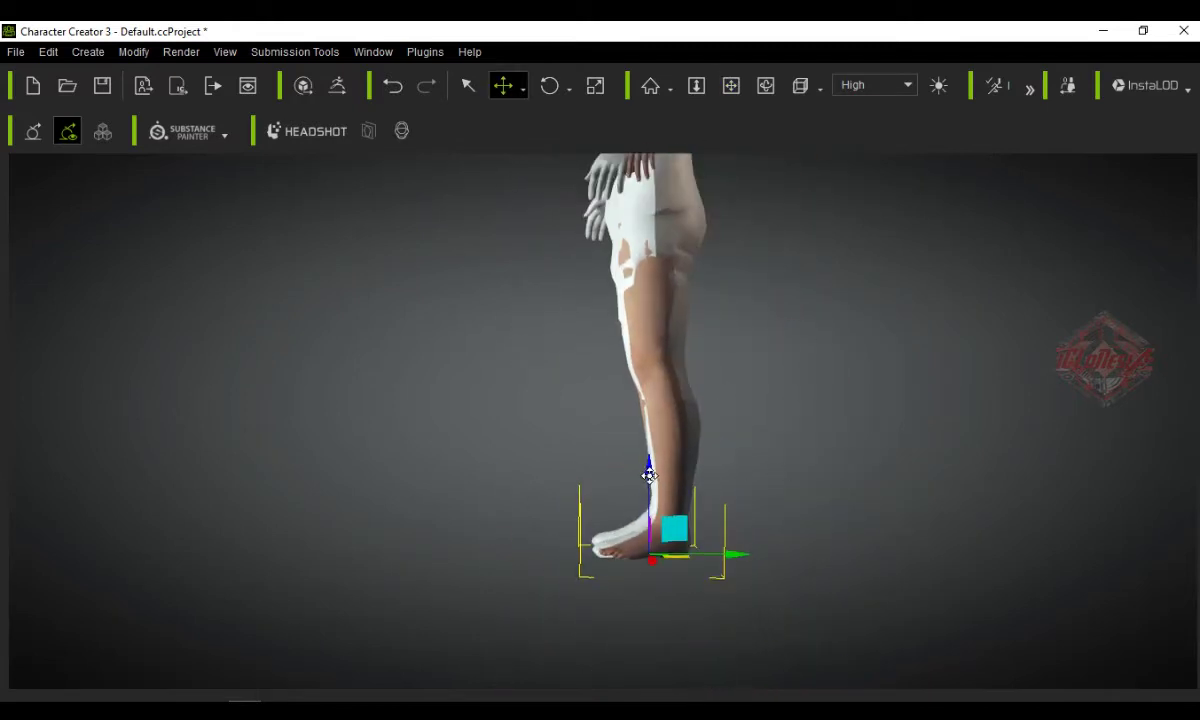
middle_click_drag(649, 476, 660, 535)
- Delete the Bra and Underwear Bottoms from the base avatar
key("F5")
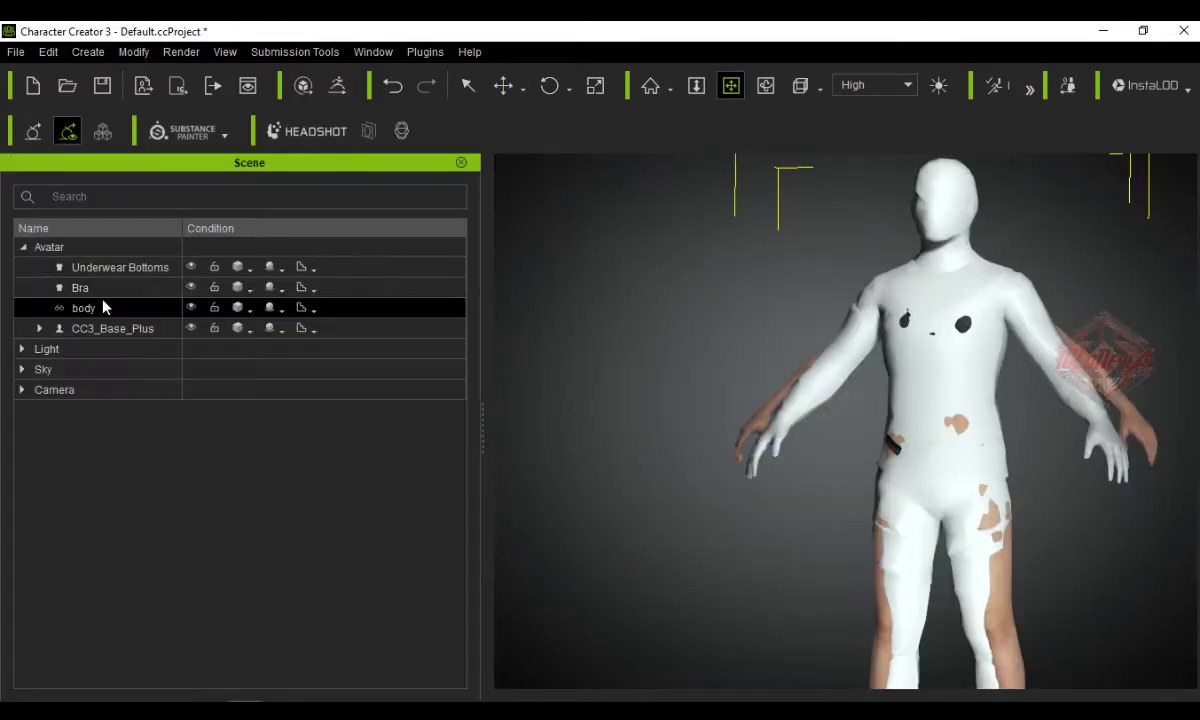
left_click(110, 288)
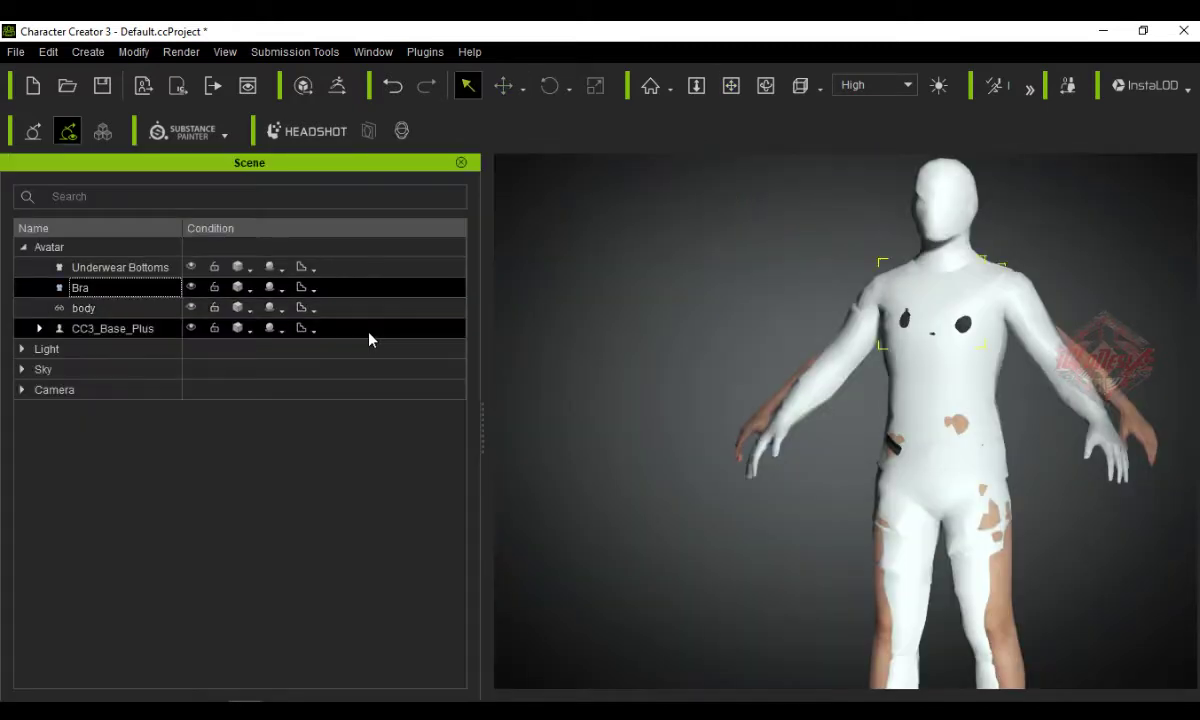
left_click(127, 264)
key("Delete")
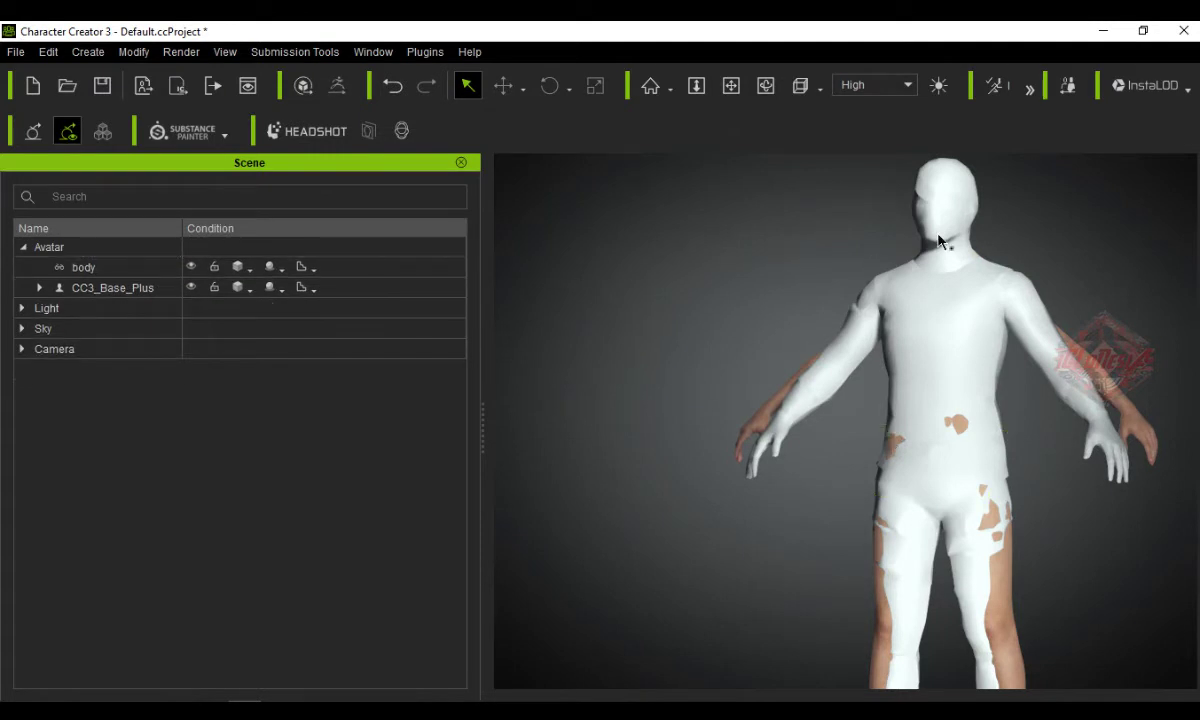
- Load the texture 1_TEXT.tga.png as the diffuse map of the body mesh's mat0.001 material
left_click(140, 270)
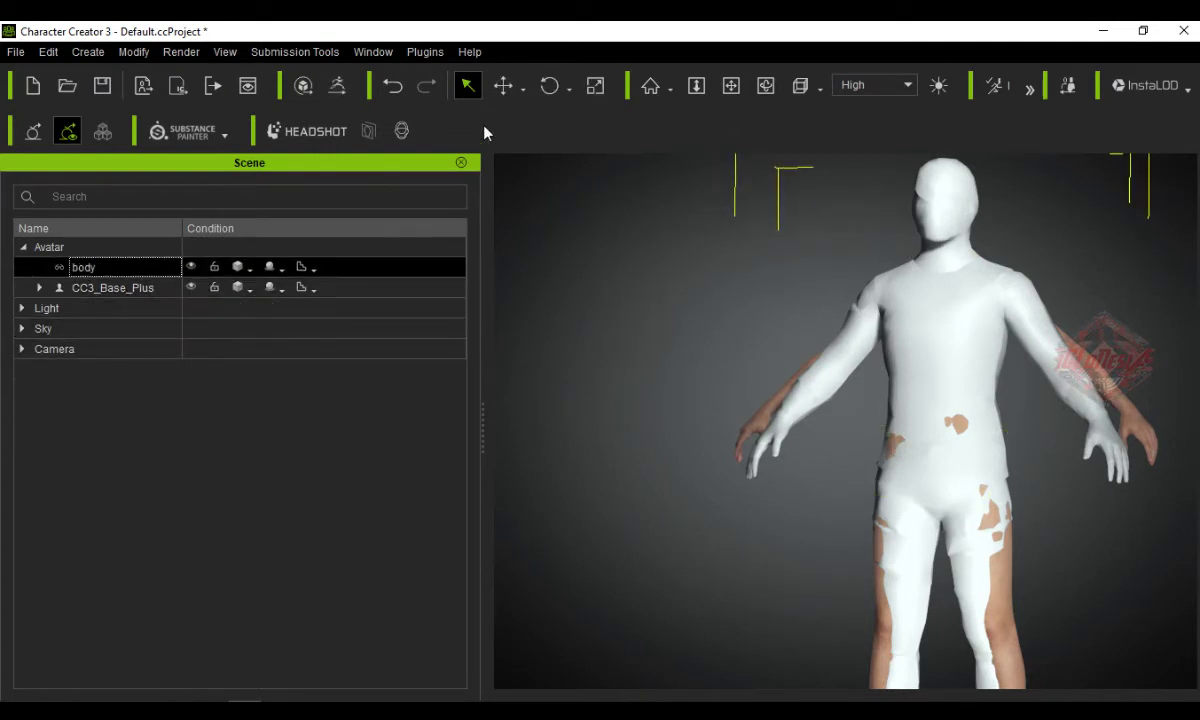
left_click(461, 162)
left_click(967, 151)
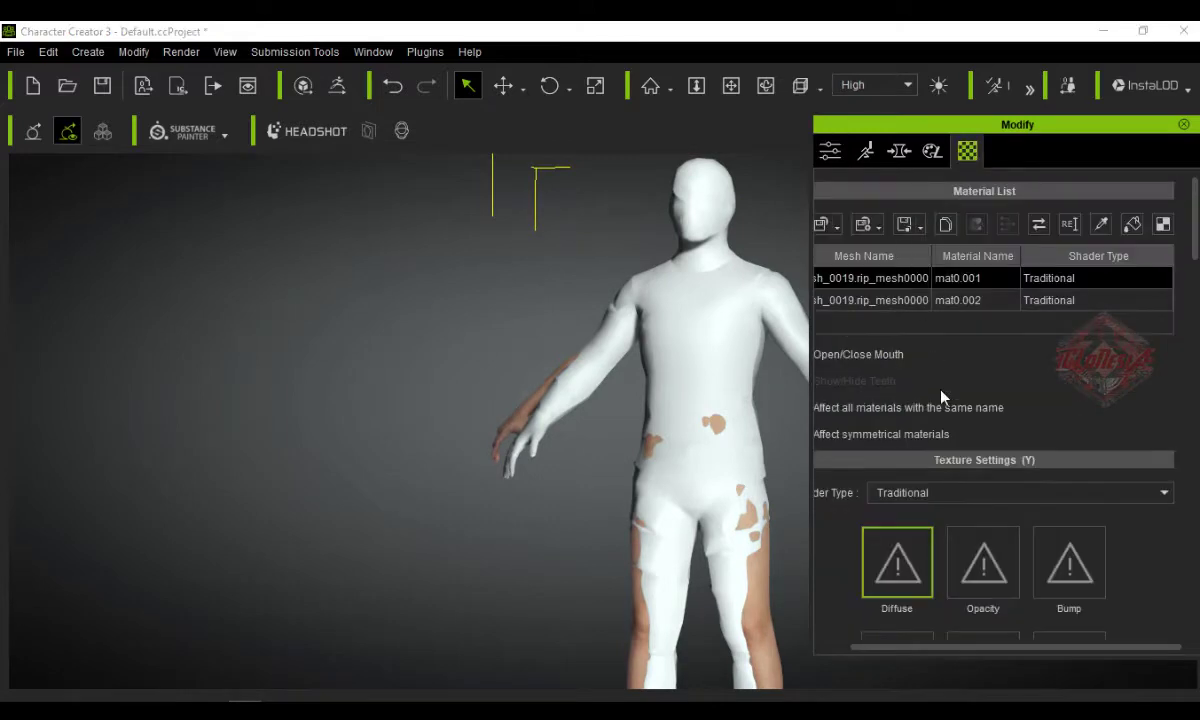
scroll(930, 423, "down", 3)
left_click(914, 314)
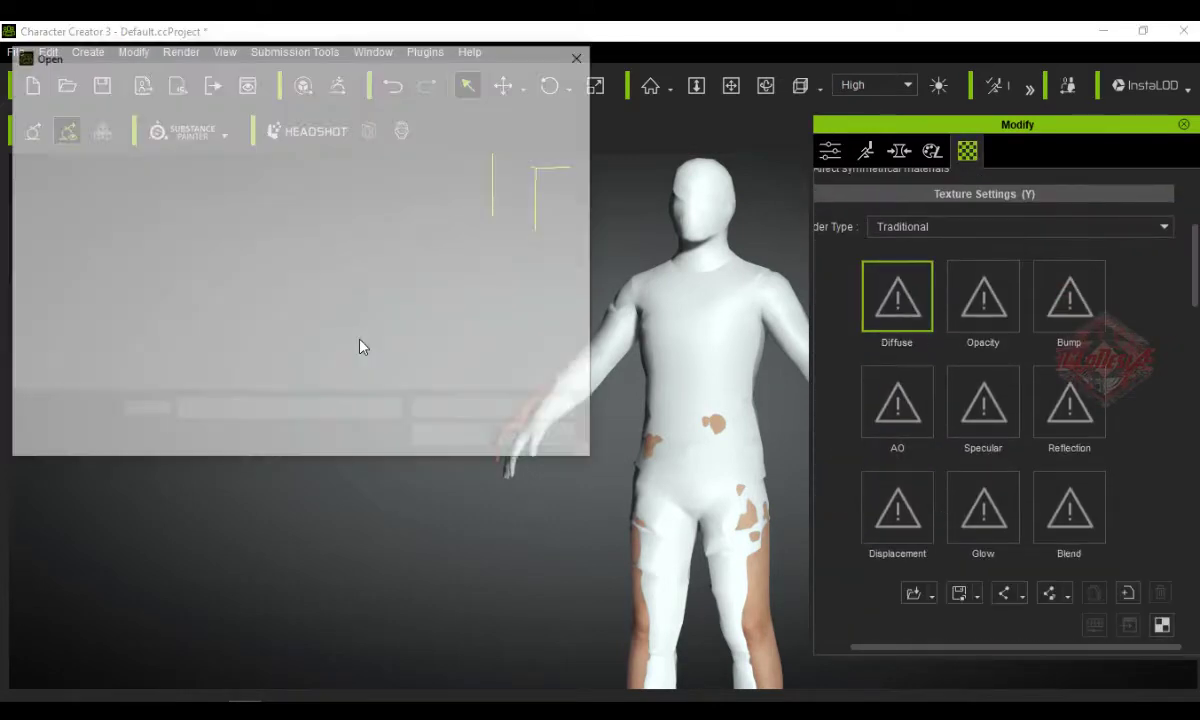
double_click(205, 180)
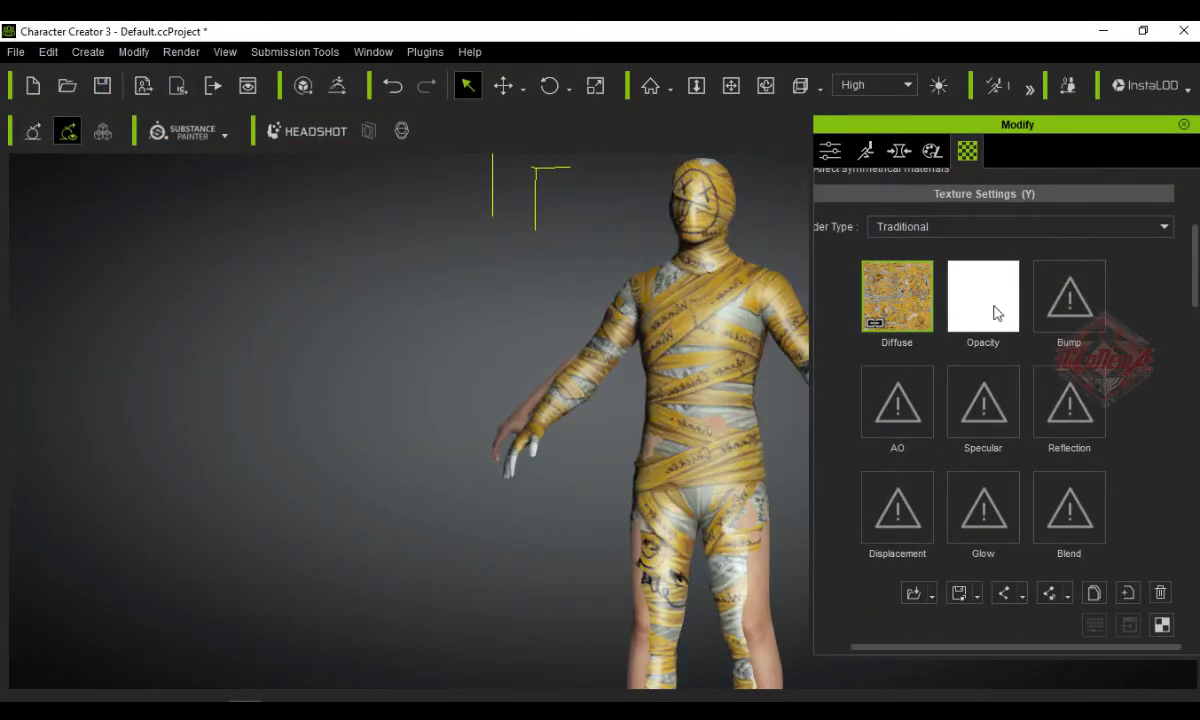
- Load the texture 1_TEXT.tga.png as the diffuse map of the mat0.002 material
scroll(985, 297, "up", 2)
left_click(897, 250)
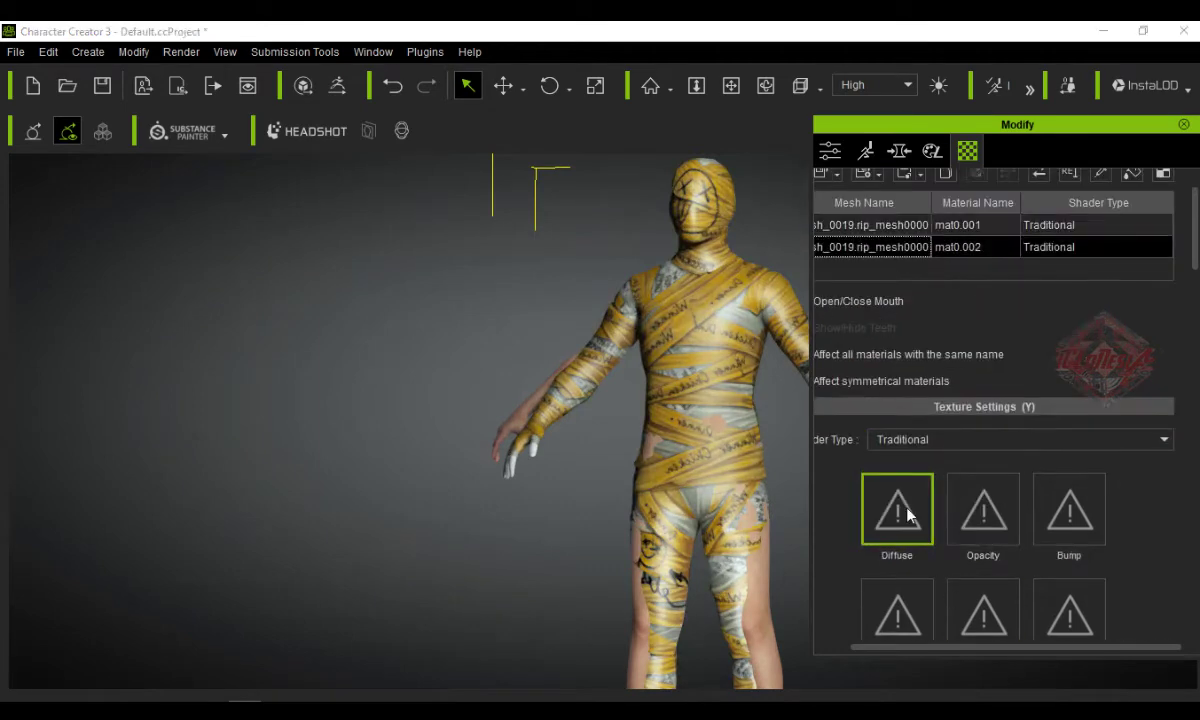
left_click(897, 510)
double_click(184, 196)
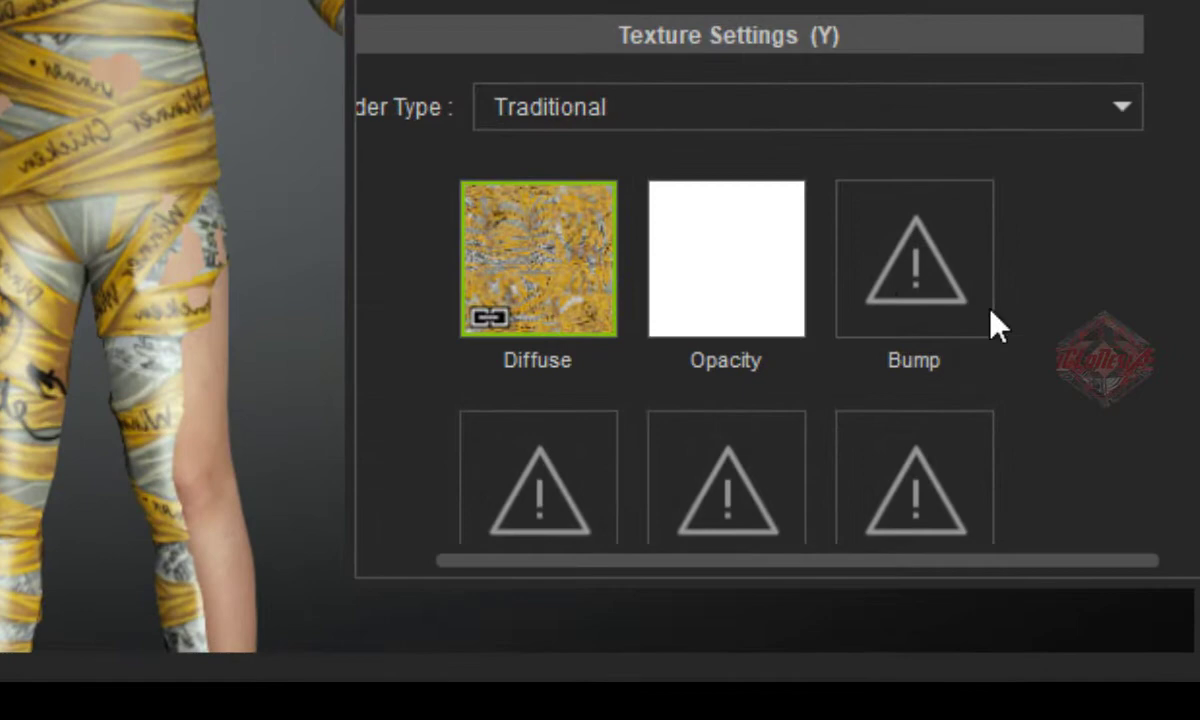
- Embed the linked diffuse texture in both body materials, mat0.002 and mat0.001
scroll(1107, 540, "down", 3)
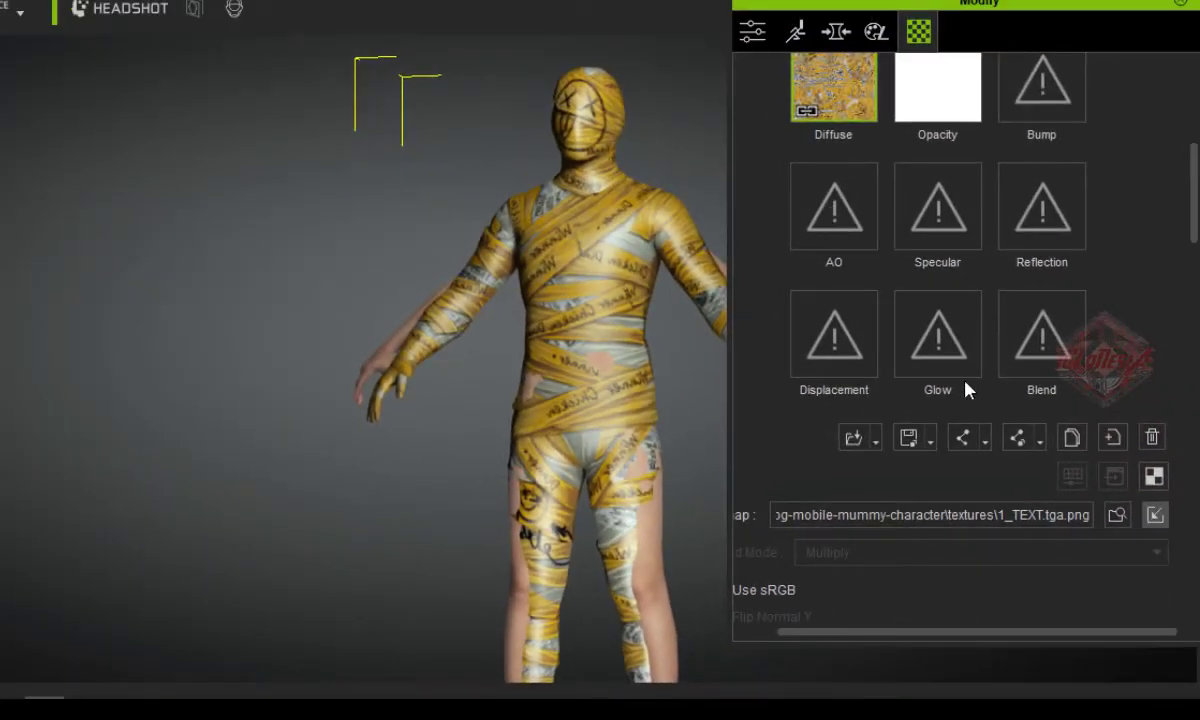
left_click(932, 327)
scroll(922, 328, "up", 3)
scroll(921, 328, "up", 2)
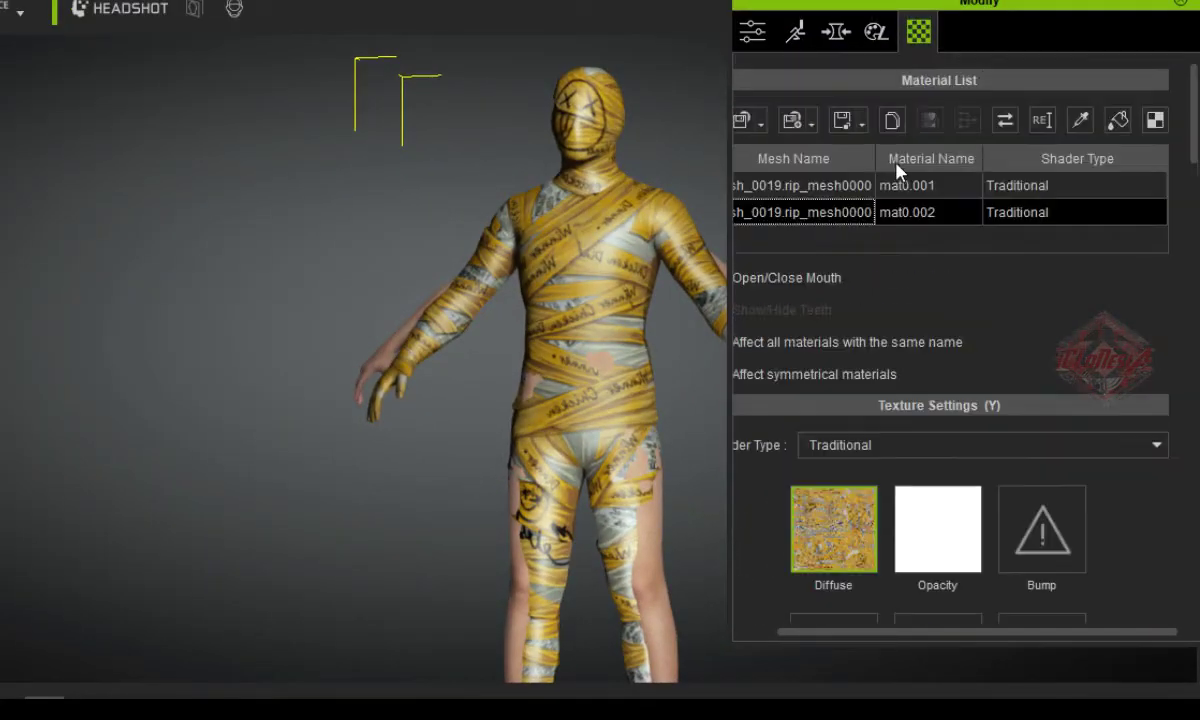
left_click(852, 187)
scroll(1088, 485, "down", 8)
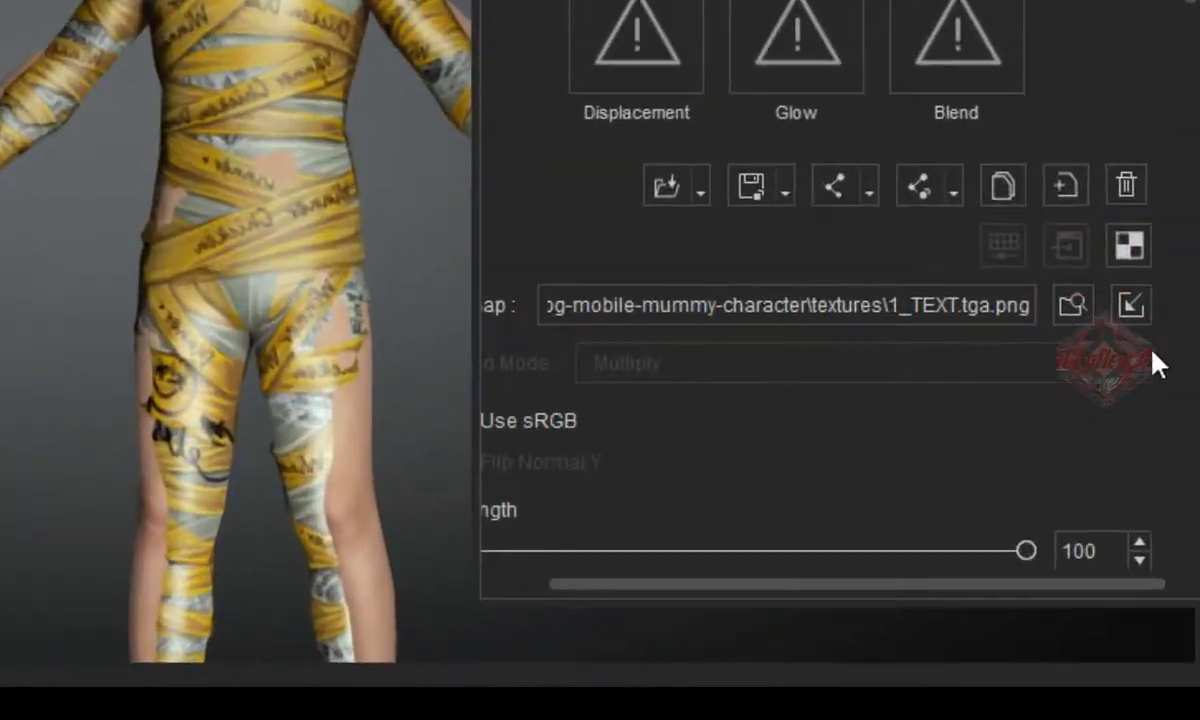
left_click(1122, 302)
- Convert the body mesh's shader type from Traditional to PBR
scroll(662, 131, "up", 4)
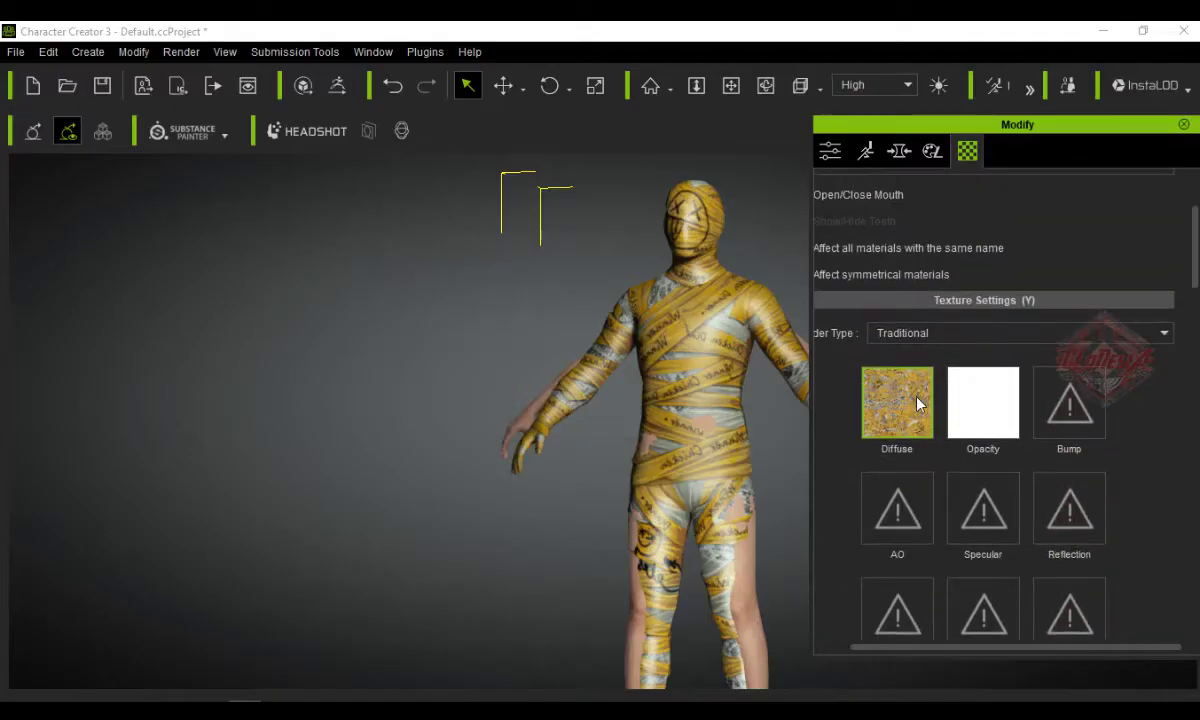
scroll(918, 403, "up", 3)
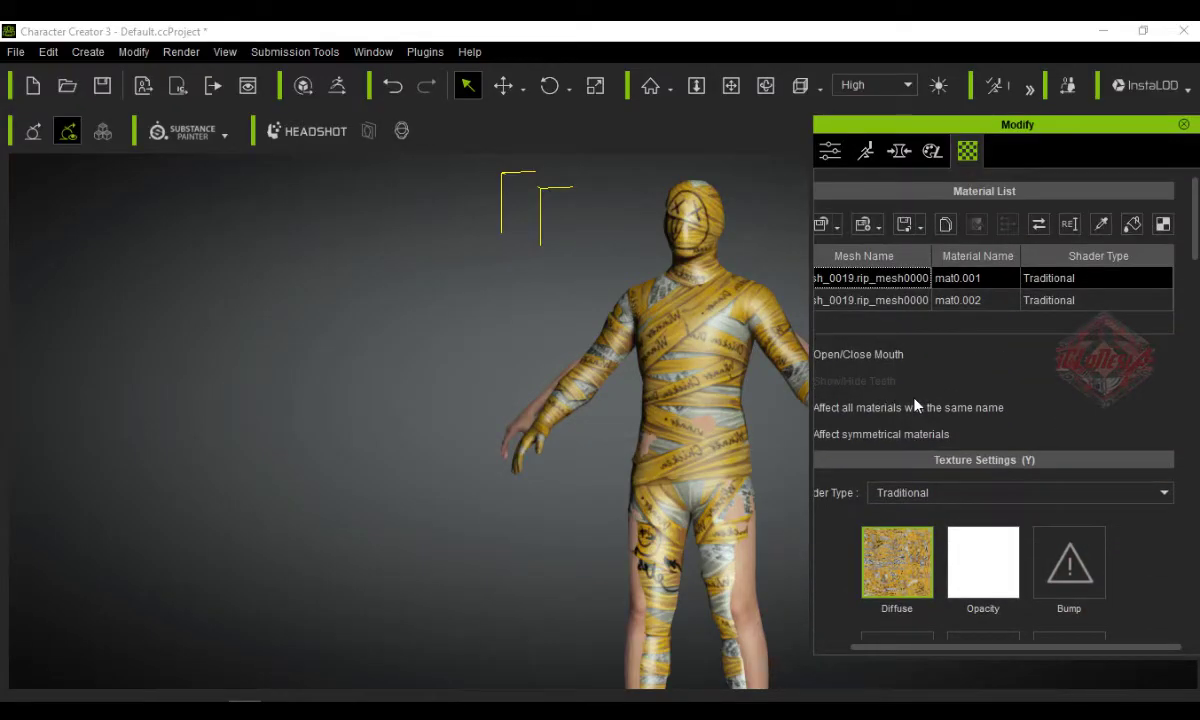
left_click(1036, 232)
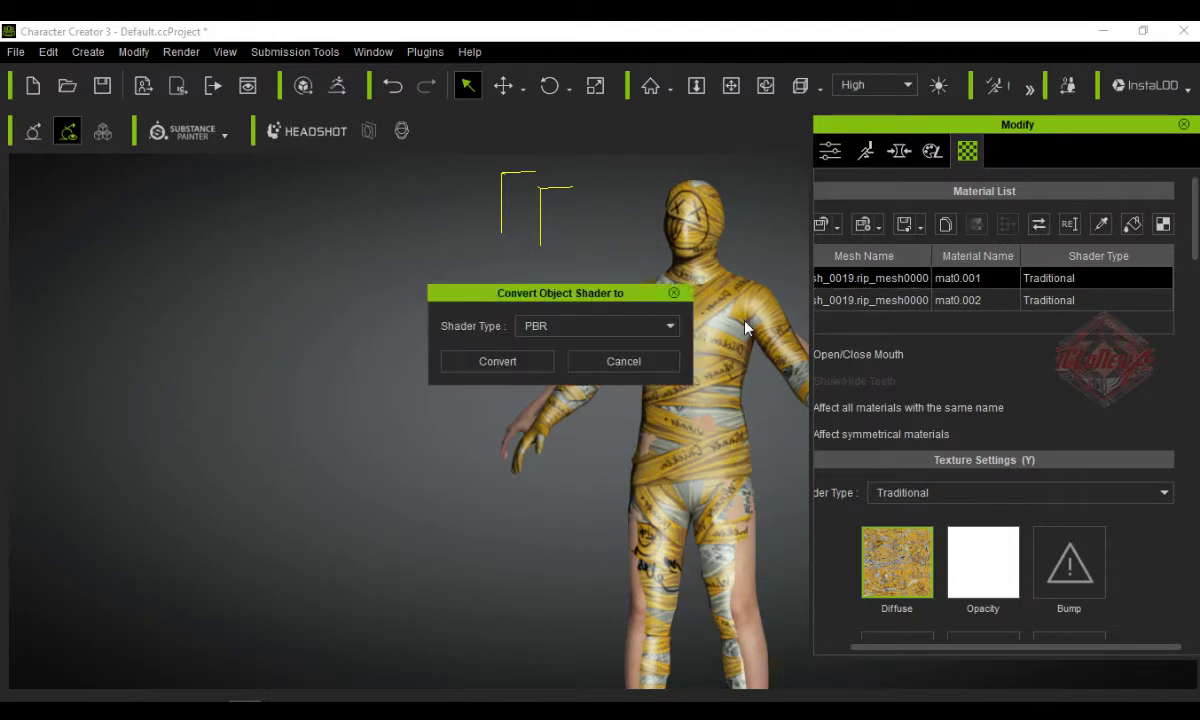
left_click(460, 342)
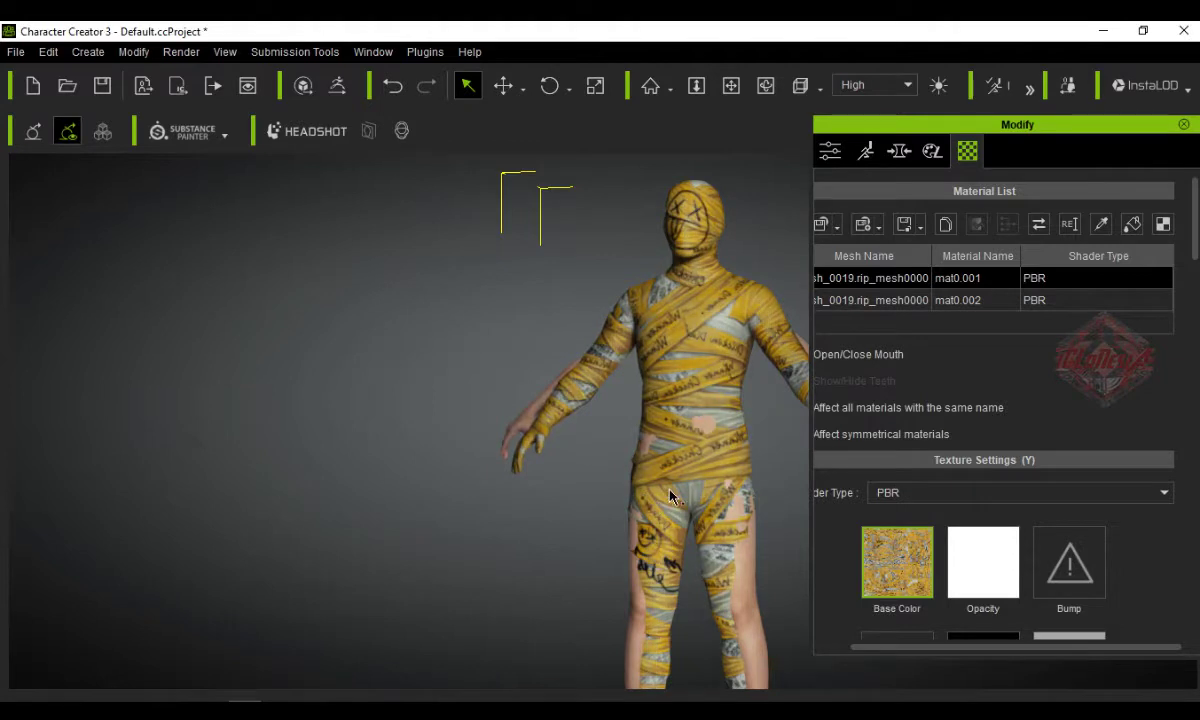
left_click(1184, 124)
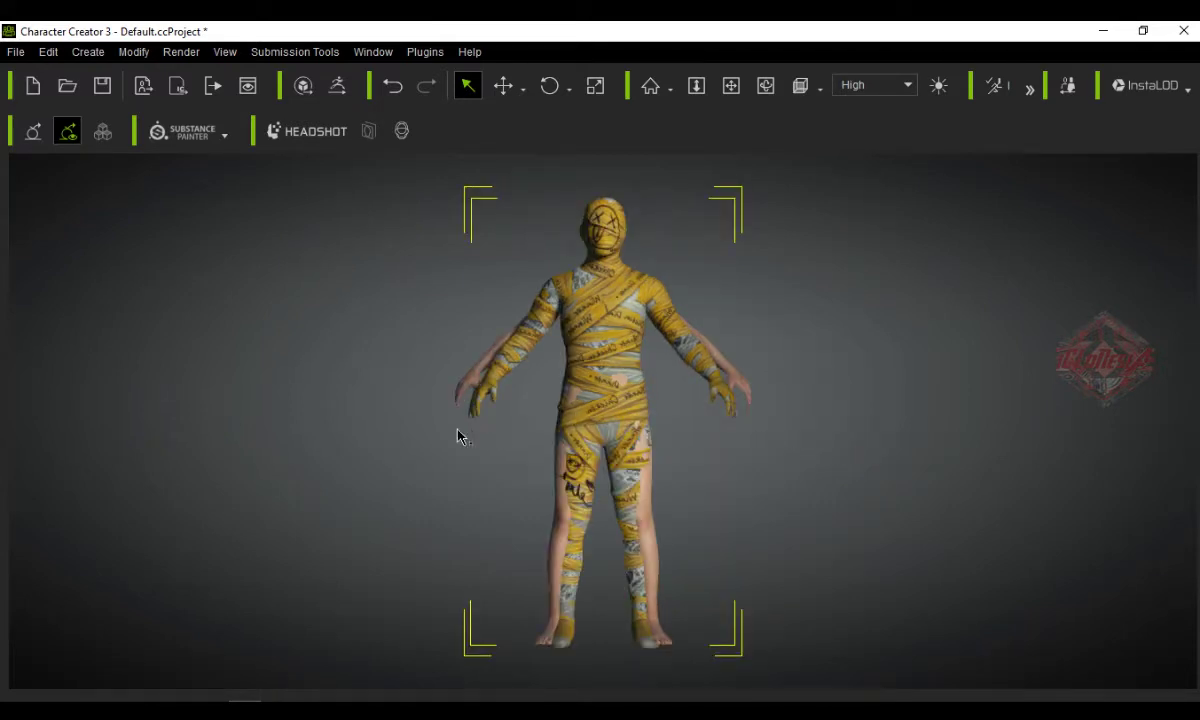
- Select the CC3_Base_Plus avatar and open its pose for editing
key("F5")
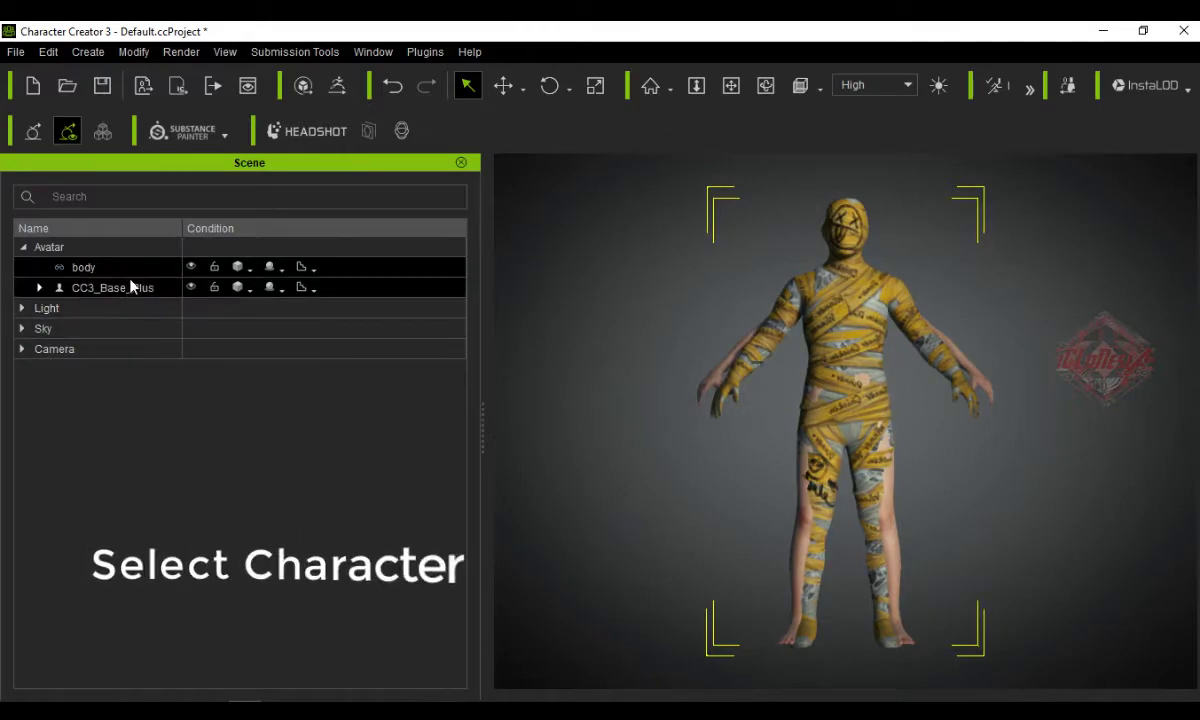
left_click(133, 287)
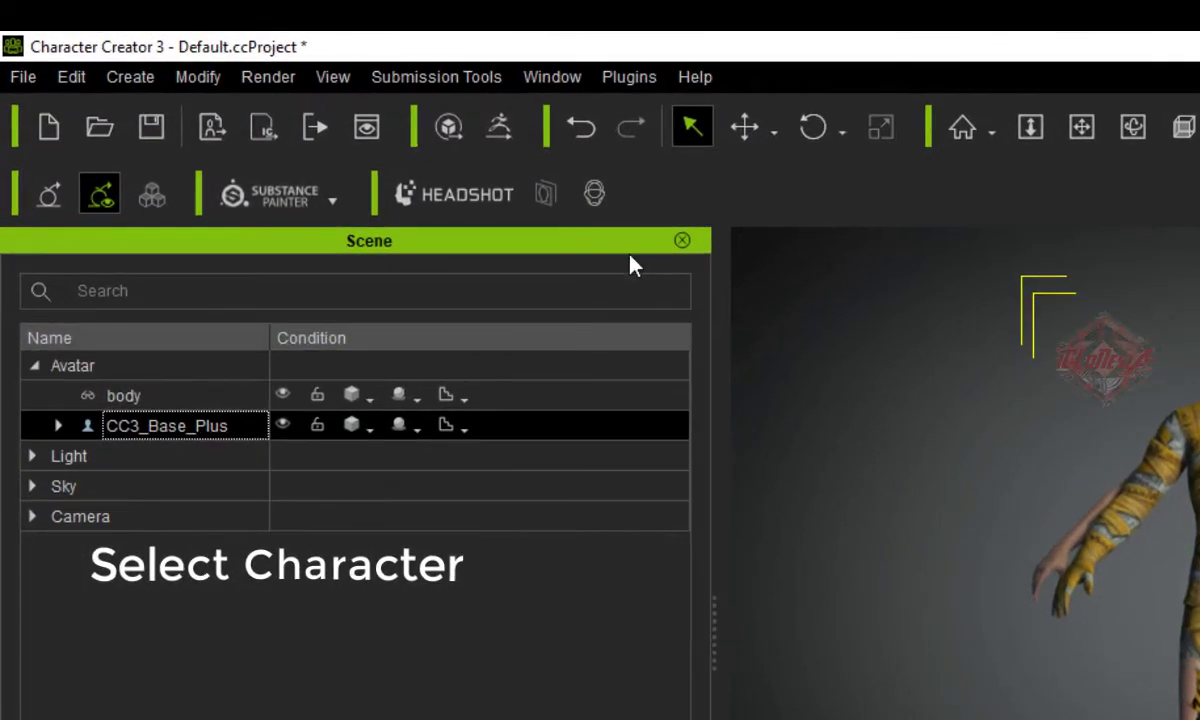
left_click(682, 240)
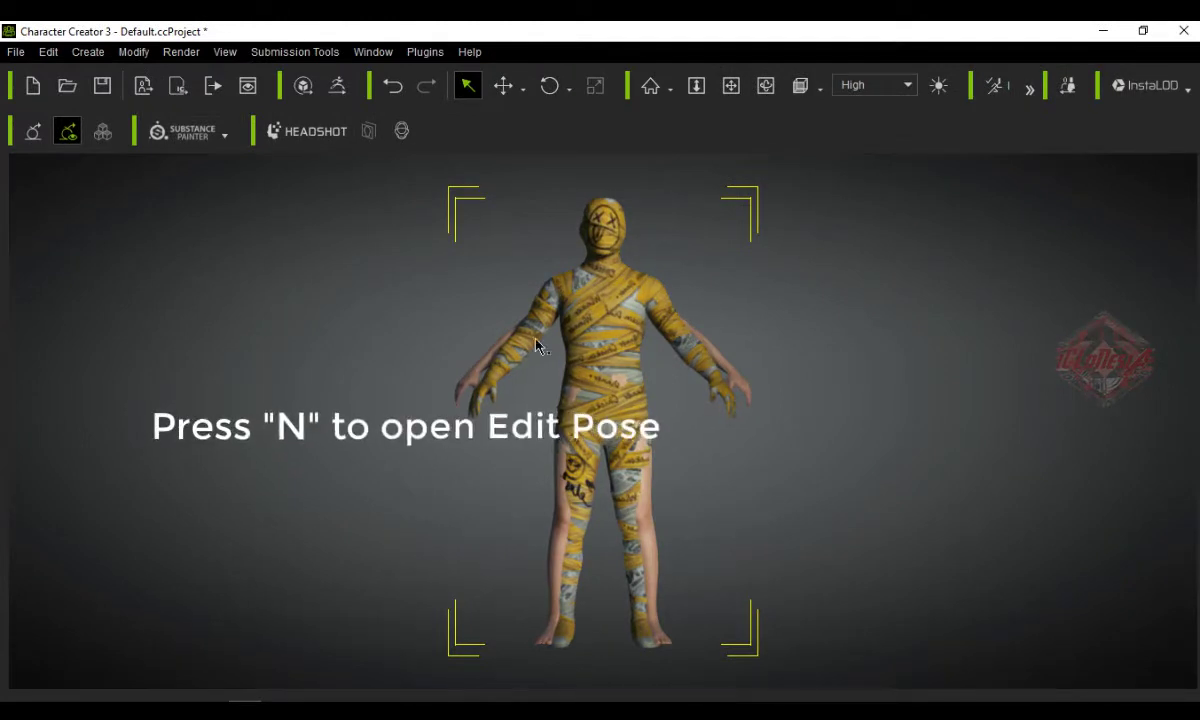
key("n")
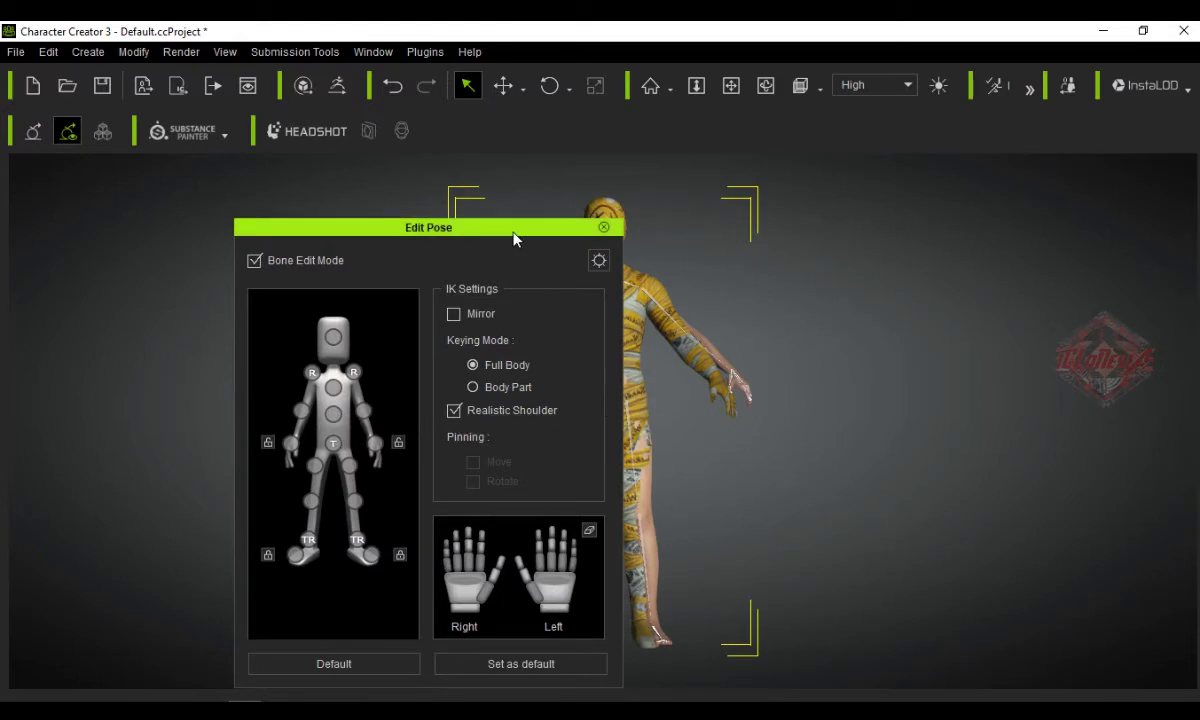
- Move the Edit Pose window clear of the avatar and look up where pose editing is found among the motion options
left_click_drag(514, 233, 1137, 224)
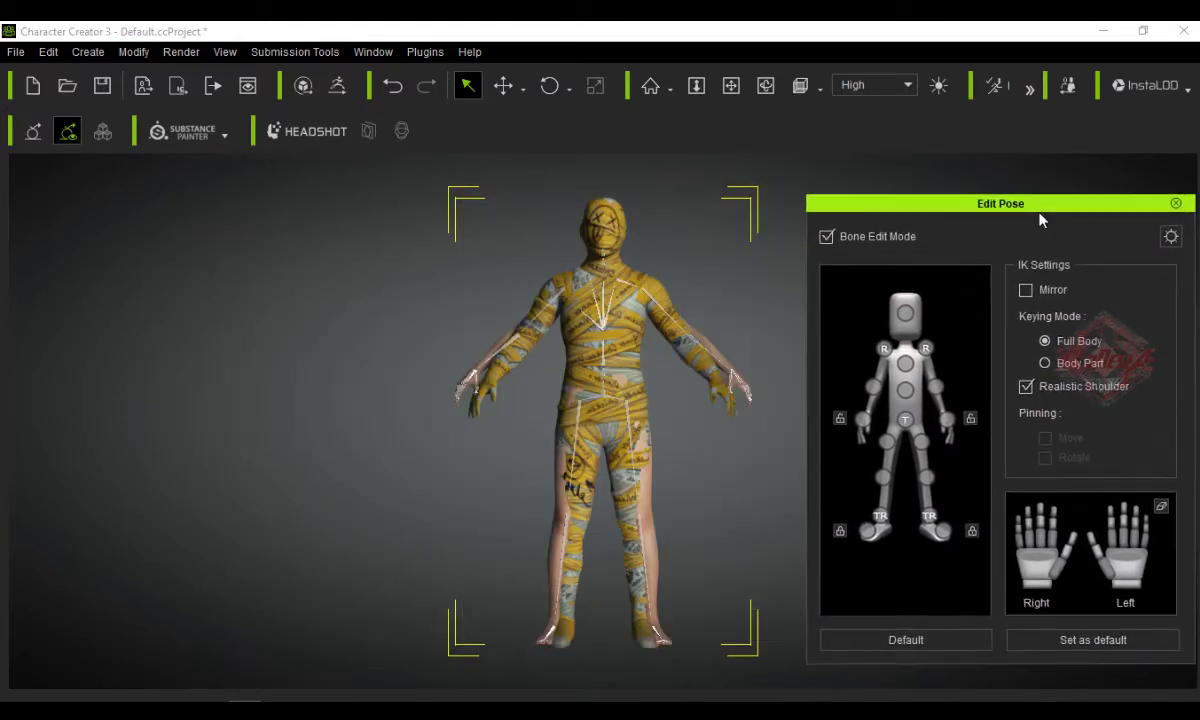
left_click(362, 53)
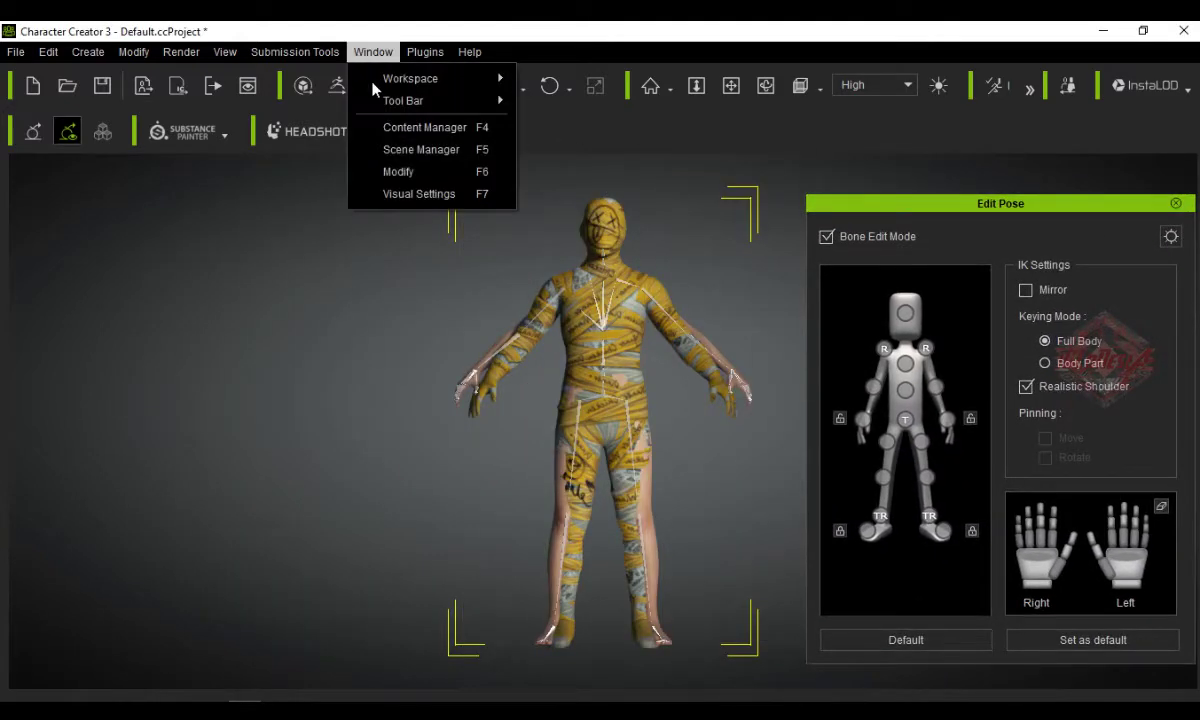
left_click(449, 174)
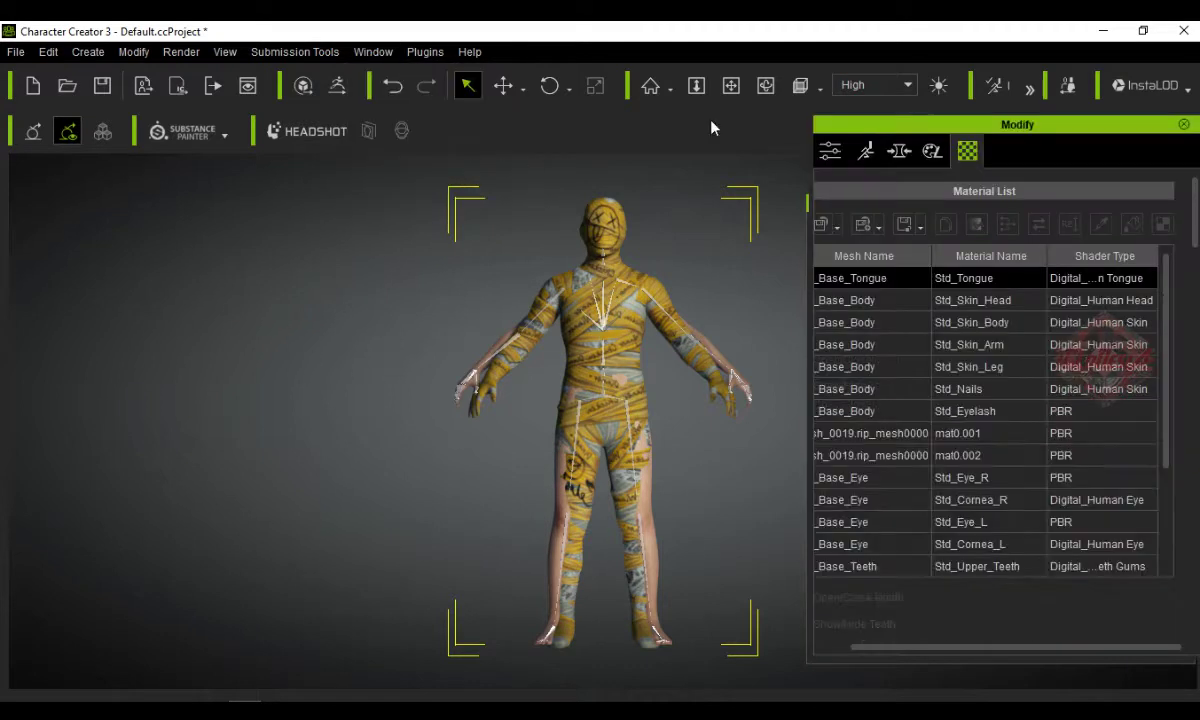
left_click(866, 152)
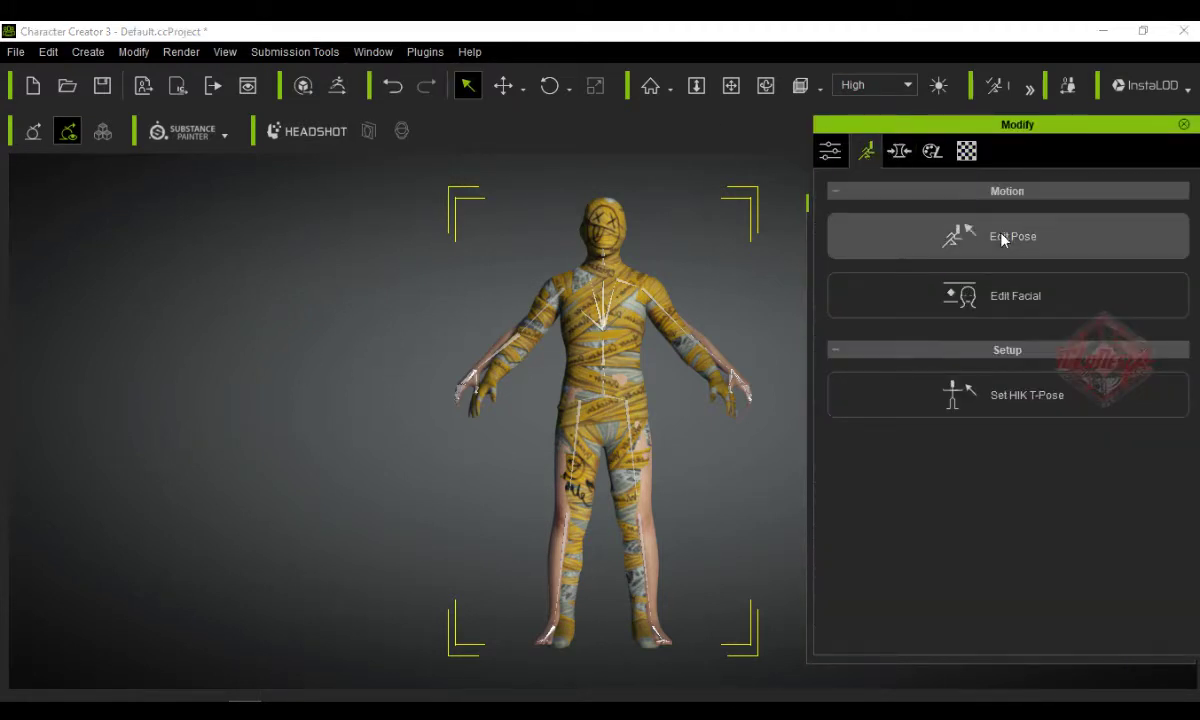
left_click(1185, 125)
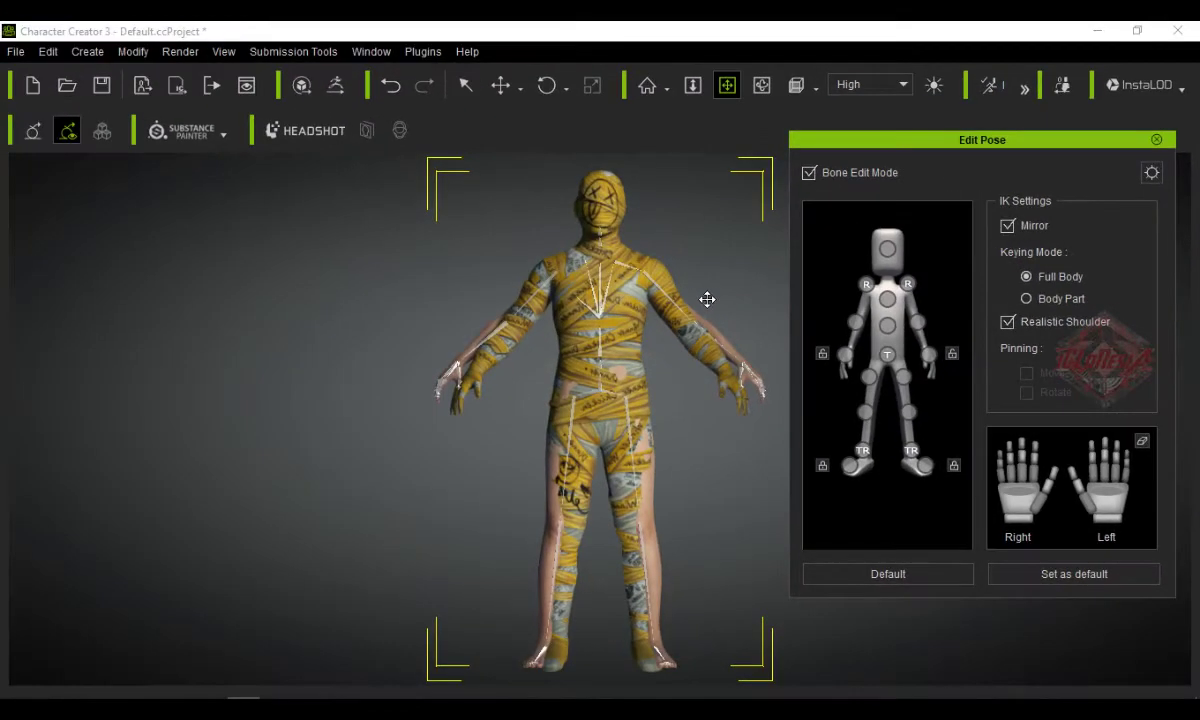
- Rotate the avatar's mirrored upper arms forward and slightly downward to line up with the mummy mesh's arms
right_click_drag(707, 299, 310, 405)
right_click_drag(712, 385, 430, 430)
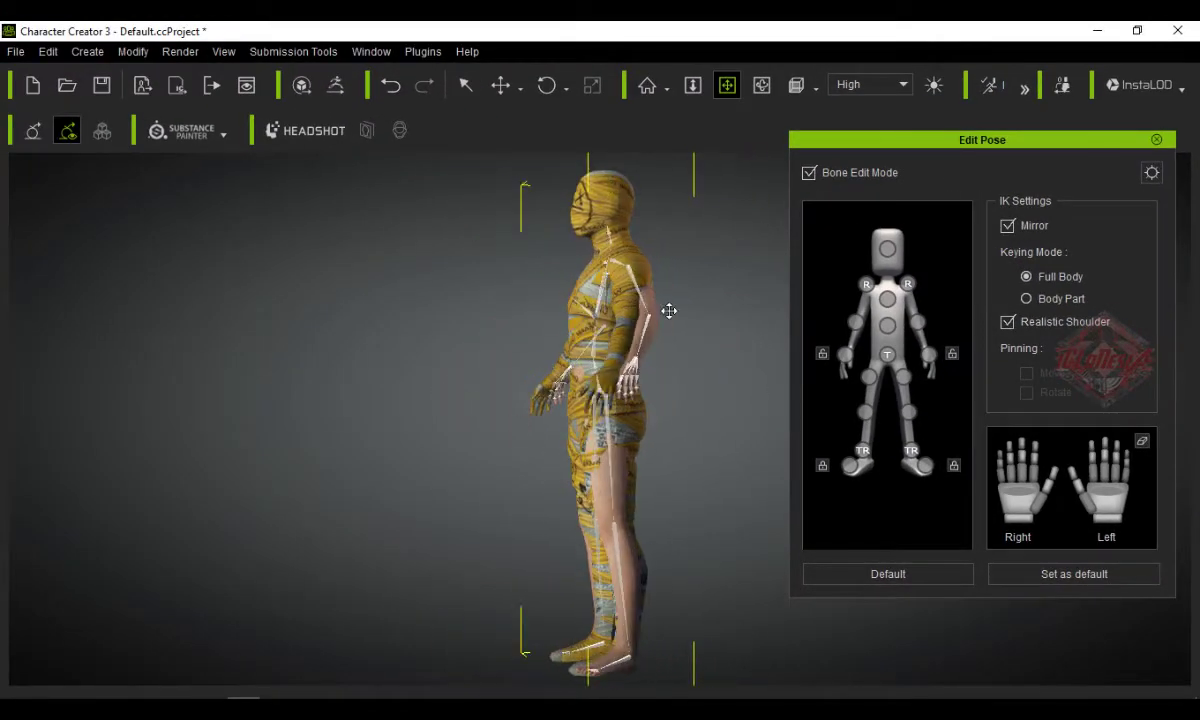
right_click_drag(669, 311, 932, 328)
left_click(907, 284)
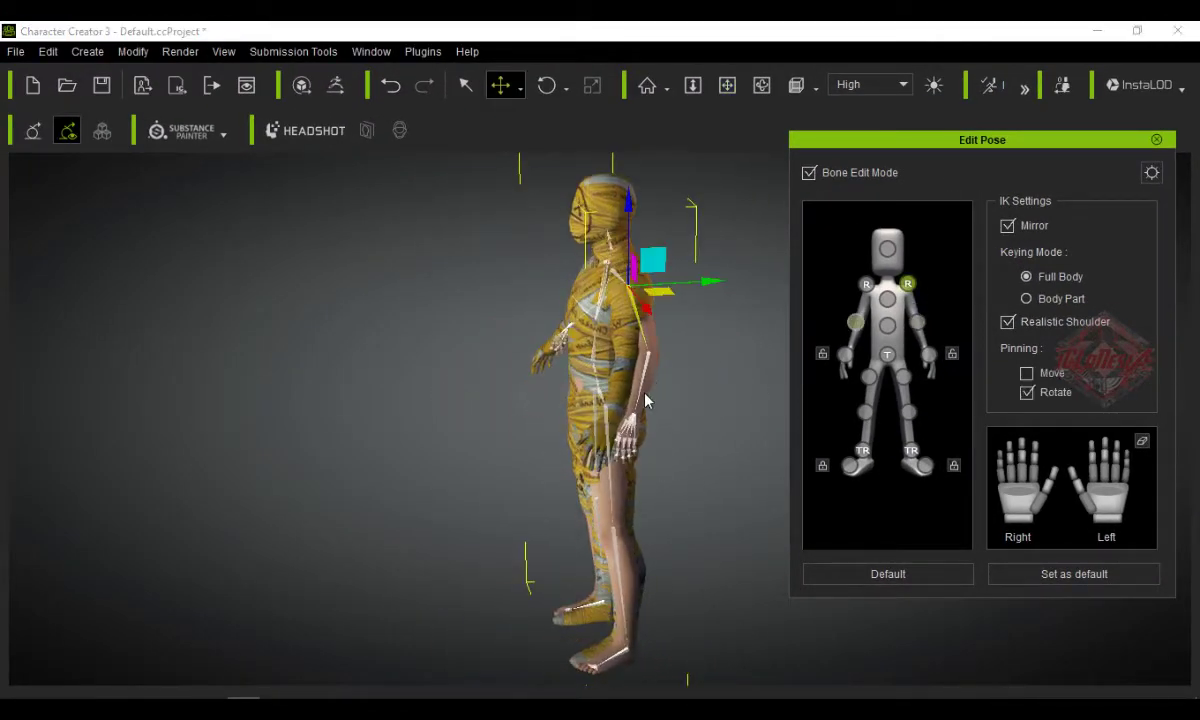
key("e")
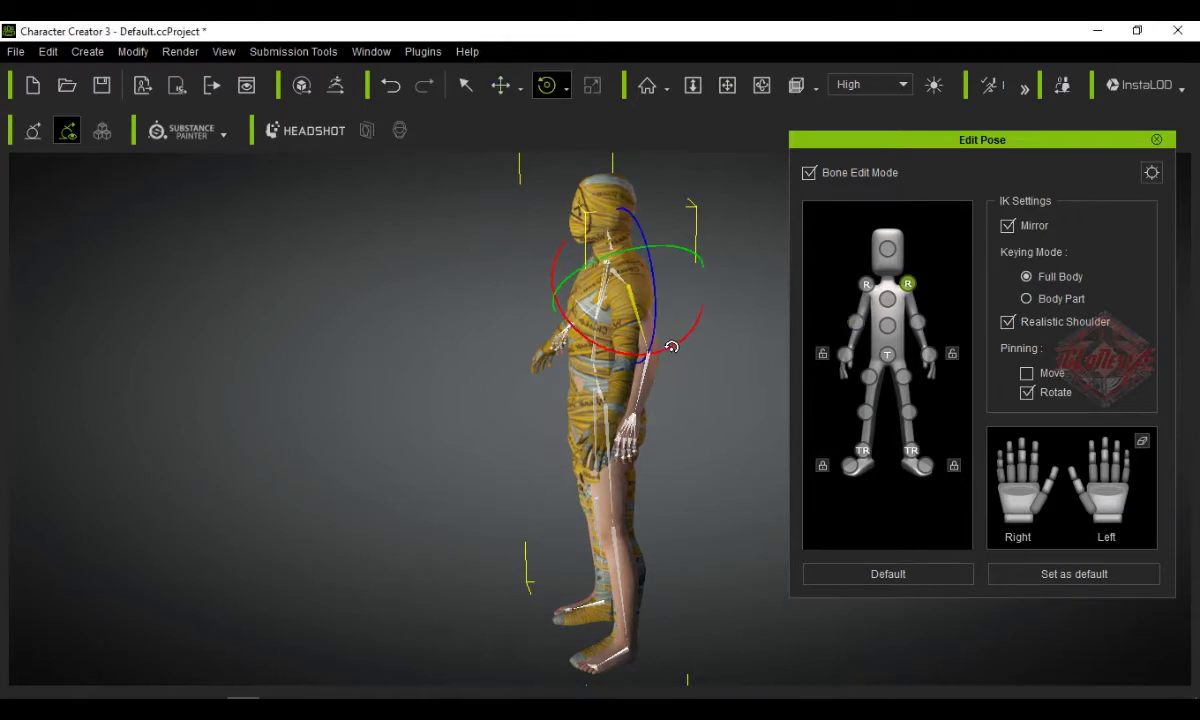
left_click_drag(670, 347, 666, 347)
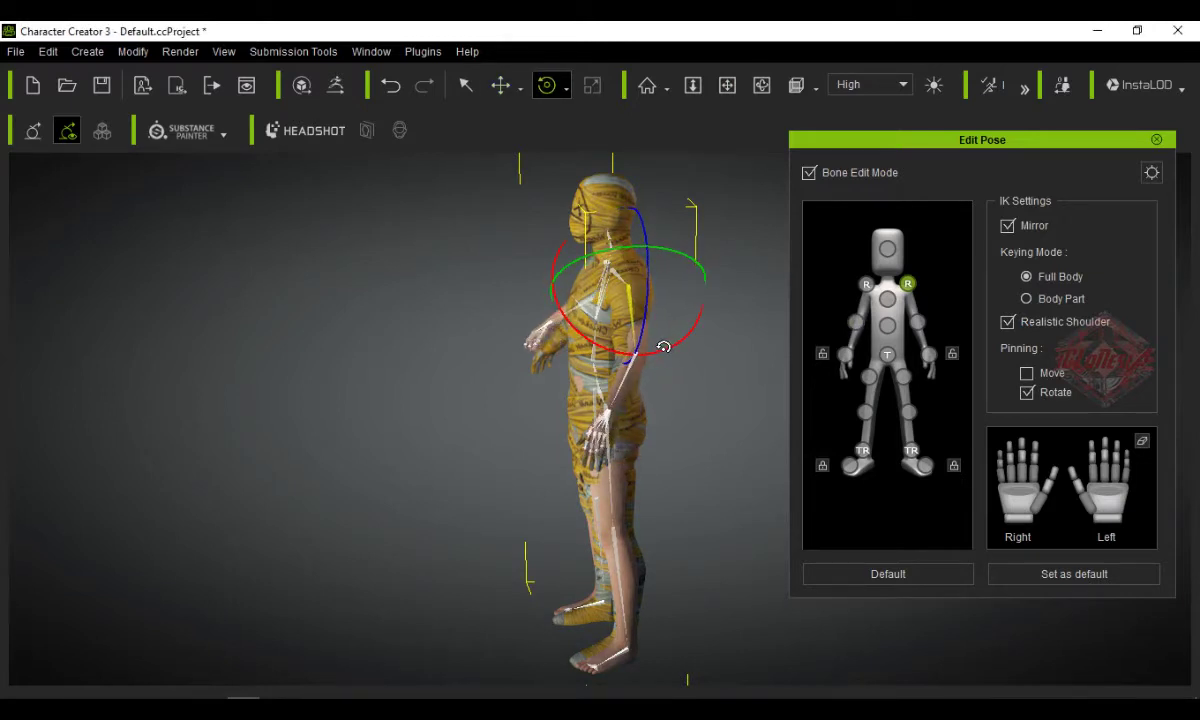
key("f")
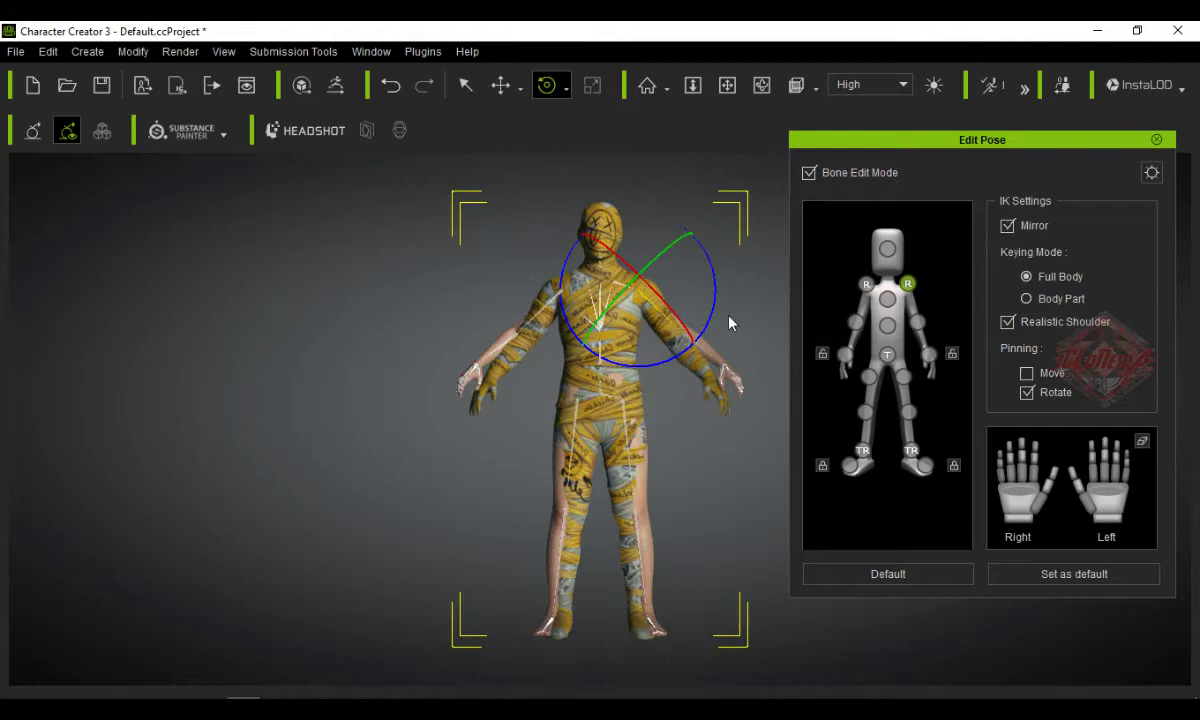
left_click_drag(718, 292, 718, 298)
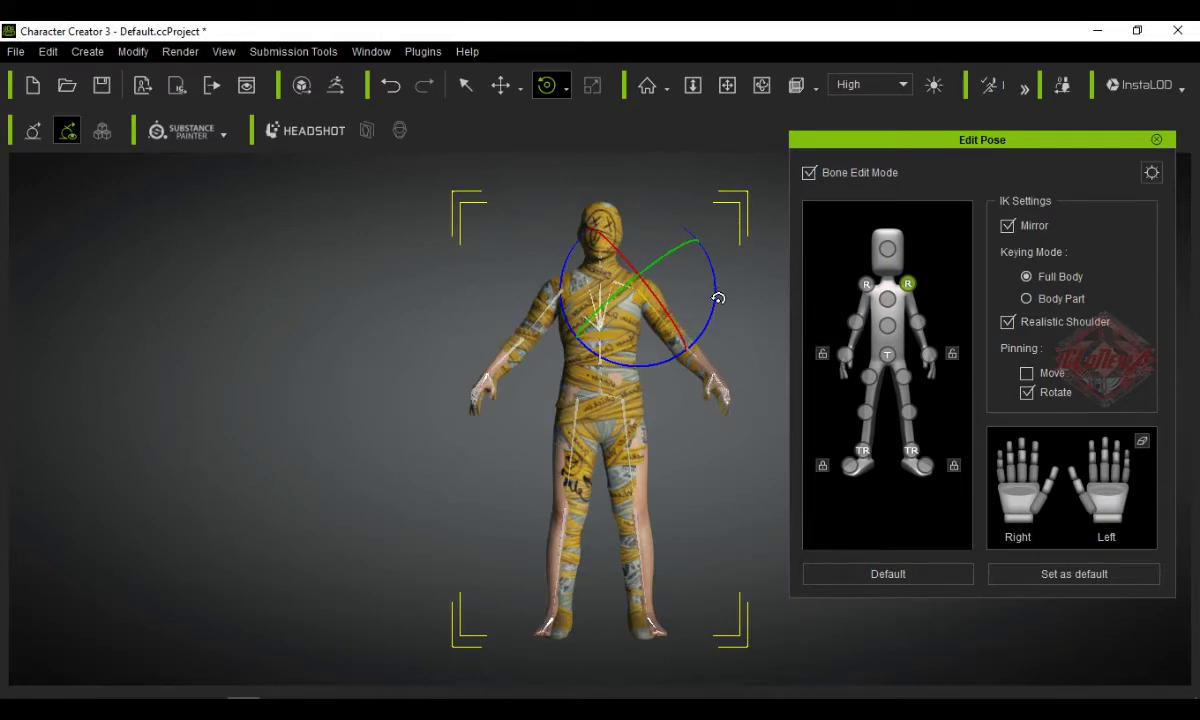
- Rotate the avatar's mirrored forearms backward so they lie inside the mummy mesh's lower arms, and check the hand alignment
scroll(718, 356, "up", 3)
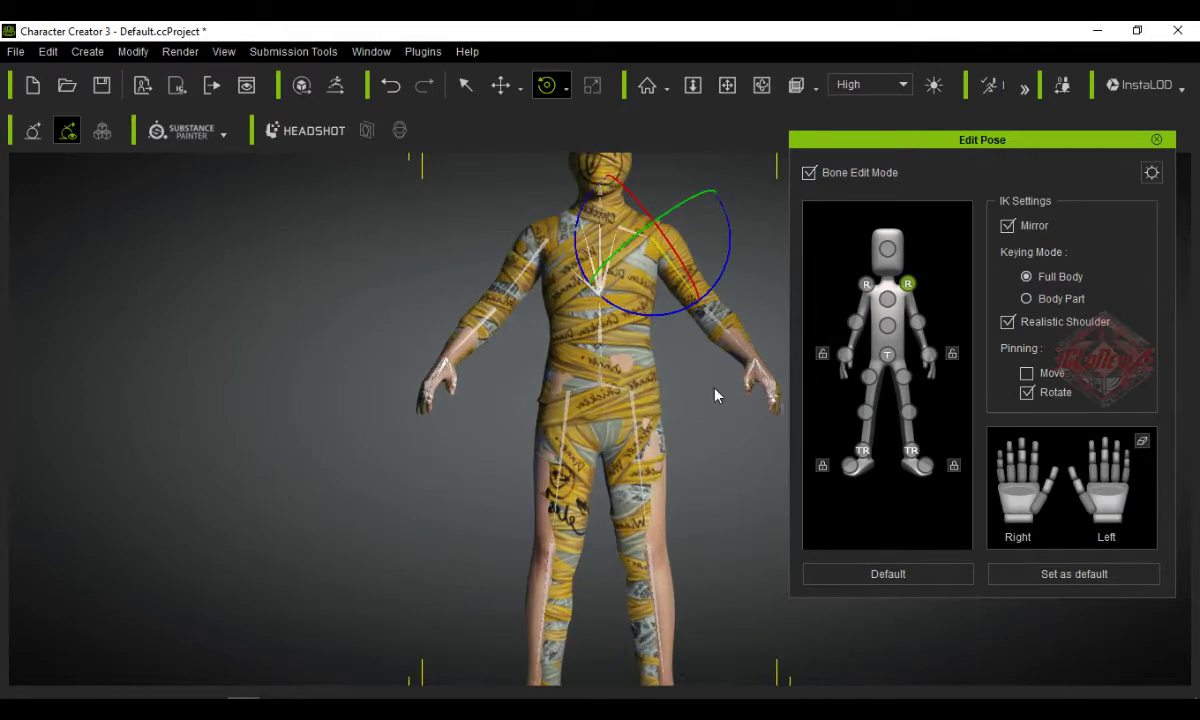
key("x")
right_click_drag(500, 364, 620, 325)
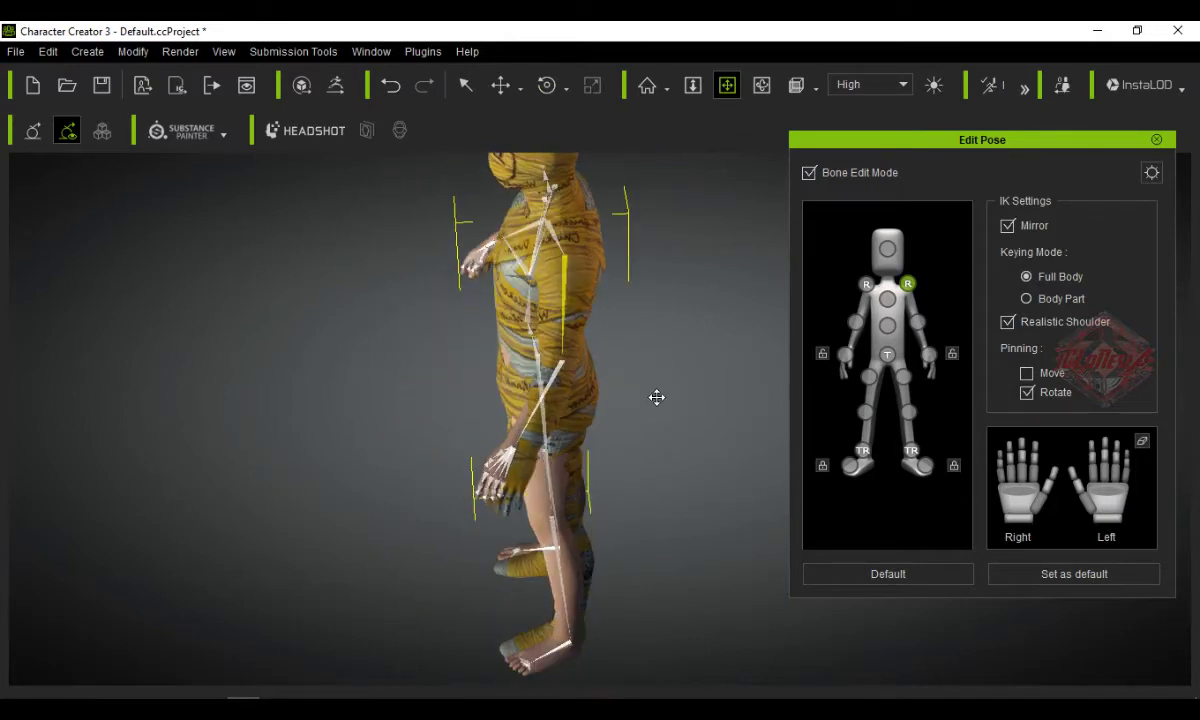
left_click(918, 328)
key("e")
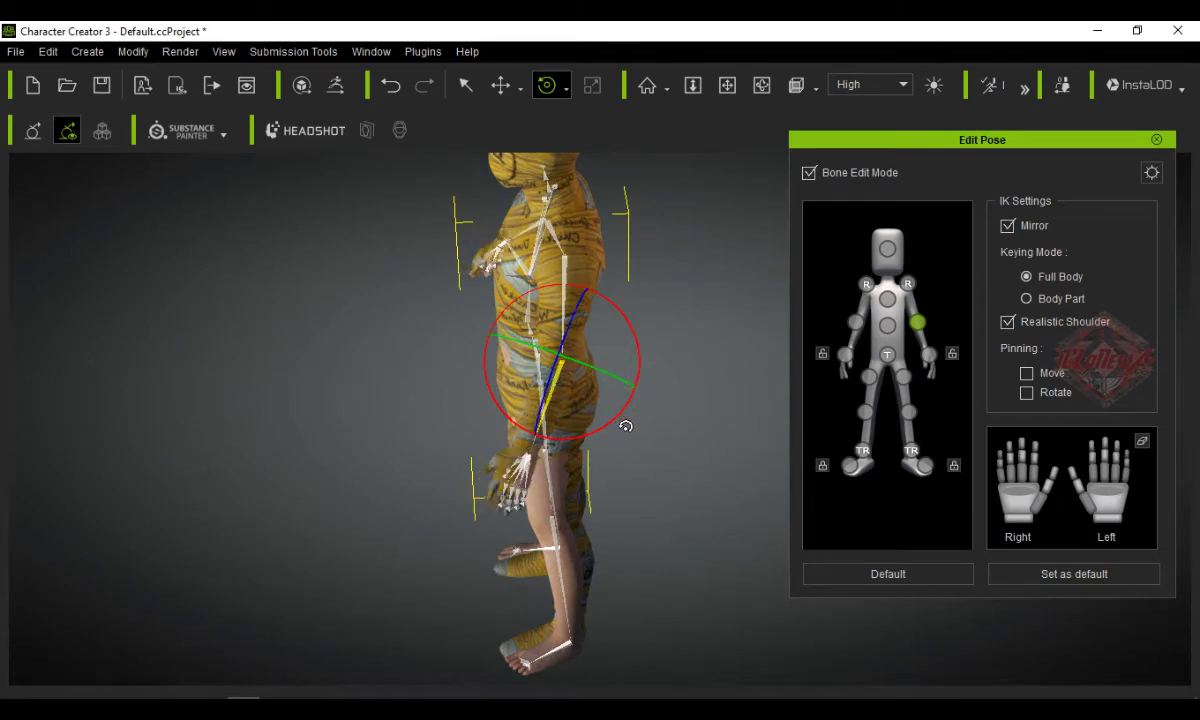
scroll(591, 475, "up", 5)
right_click_drag(591, 475, 453, 455)
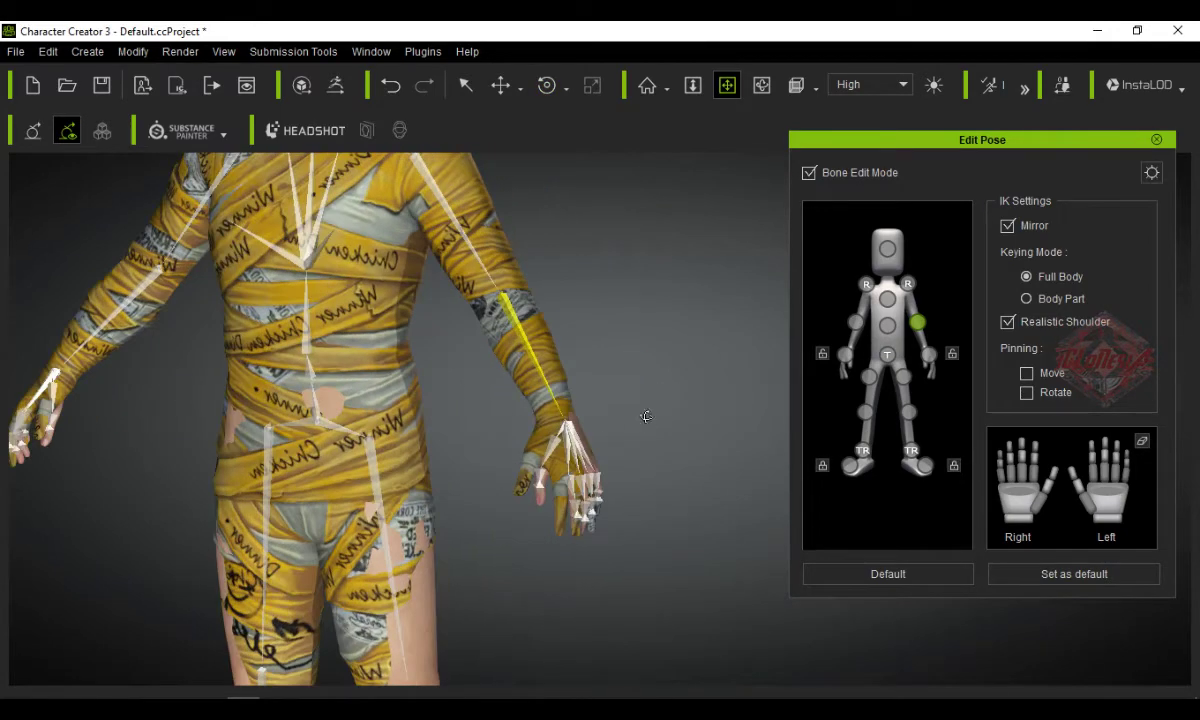
scroll(611, 428, "up", 3)
scroll(453, 455, "down", 3)
- Rotate the avatar's mirrored thighs inward, with the feet unpinned, so its legs line up with the mummy mesh's legs
left_click_drag(453, 455, 440, 292)
right_click_drag(385, 480, 529, 472)
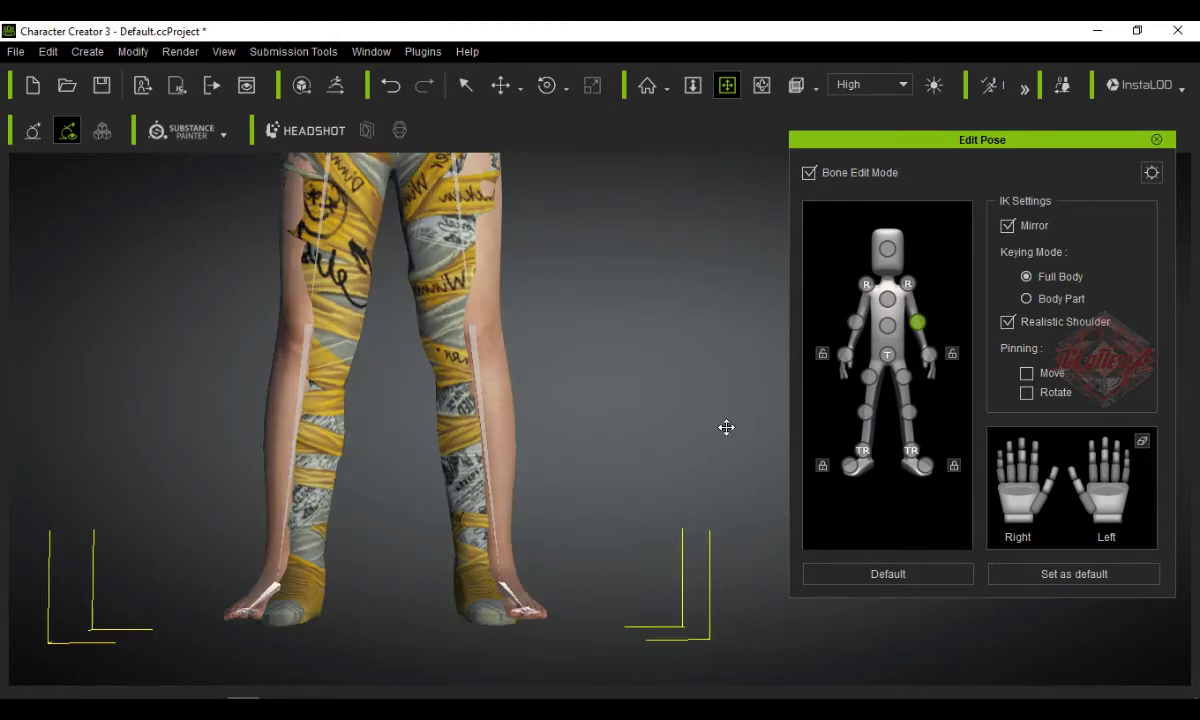
scroll(561, 466, "down", 1)
scroll(561, 466, "down", 2)
left_click_drag(540, 408, 536, 490)
left_click(903, 376)
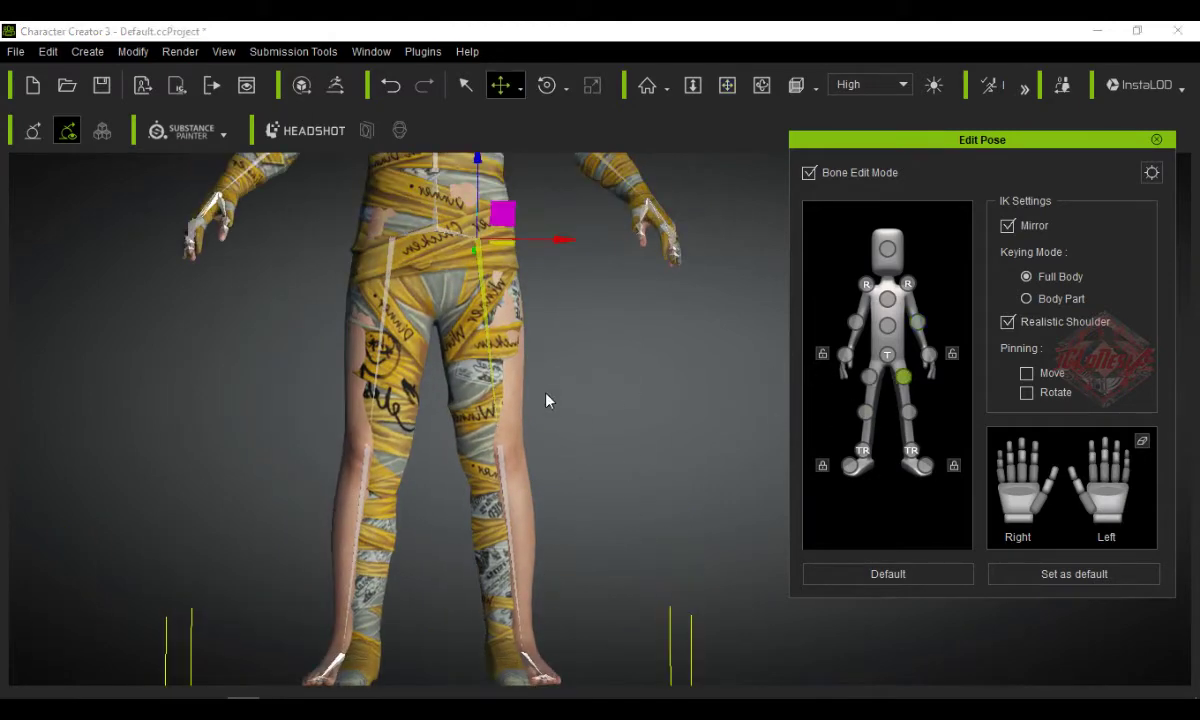
scroll(543, 391, "down", 1)
scroll(542, 398, "down", 1)
key("x")
left_click_drag(581, 377, 591, 430)
scroll(597, 434, "down", 1)
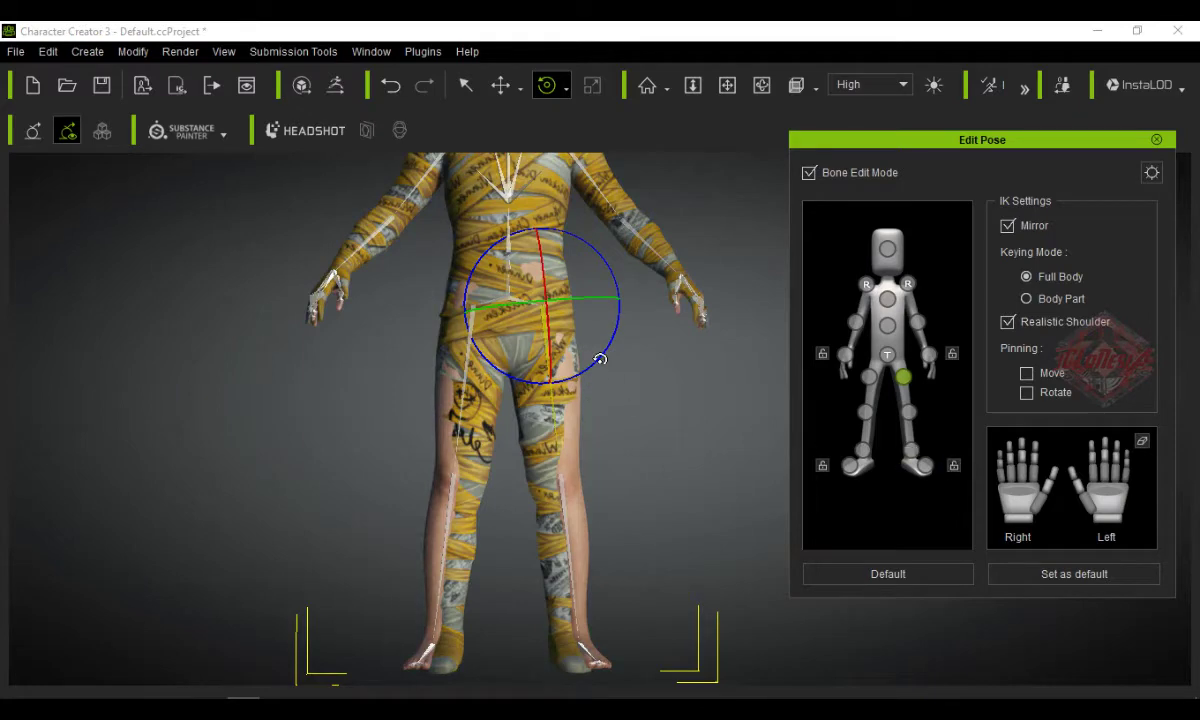
left_click_drag(600, 359, 598, 362)
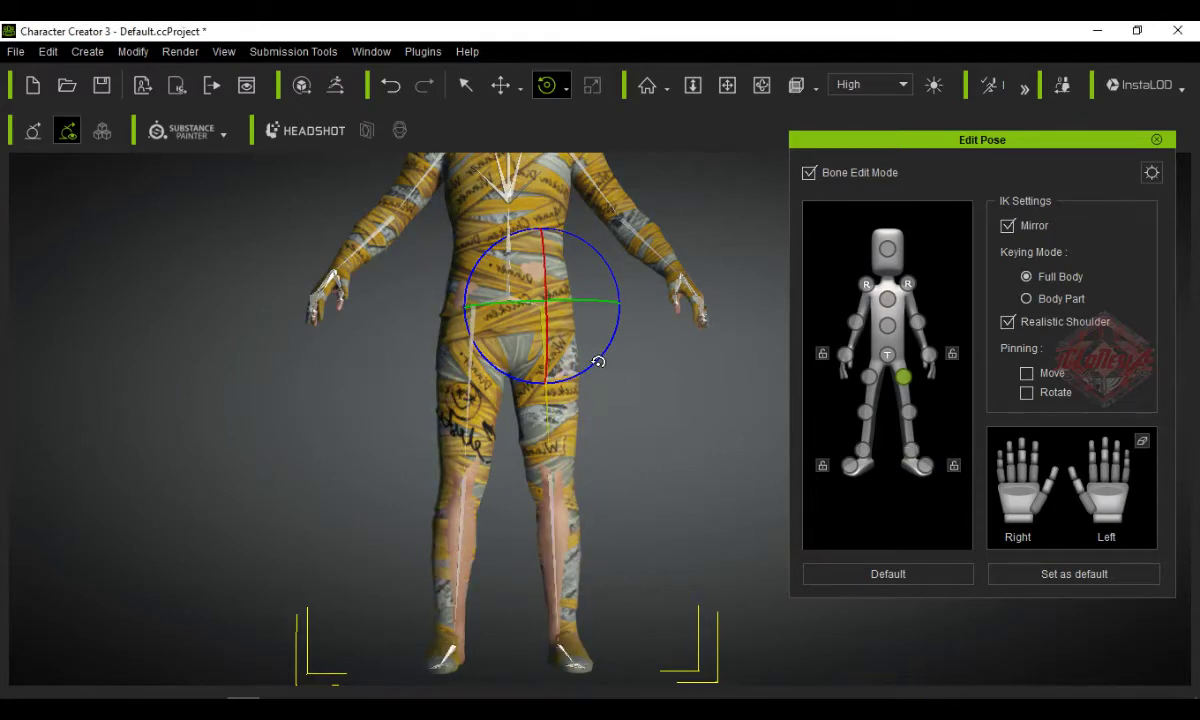
- Reduce the displayed bone size to 28 in the project's bone settings
left_click(1152, 173)
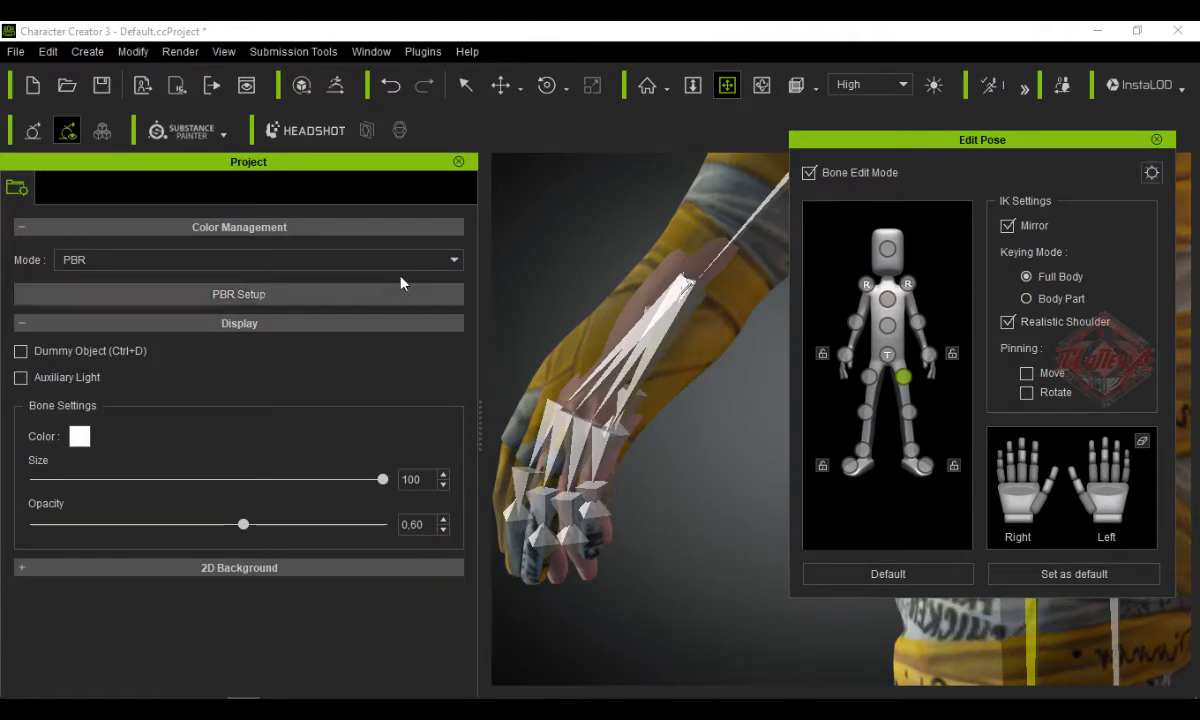
left_click(458, 163)
left_click(1152, 173)
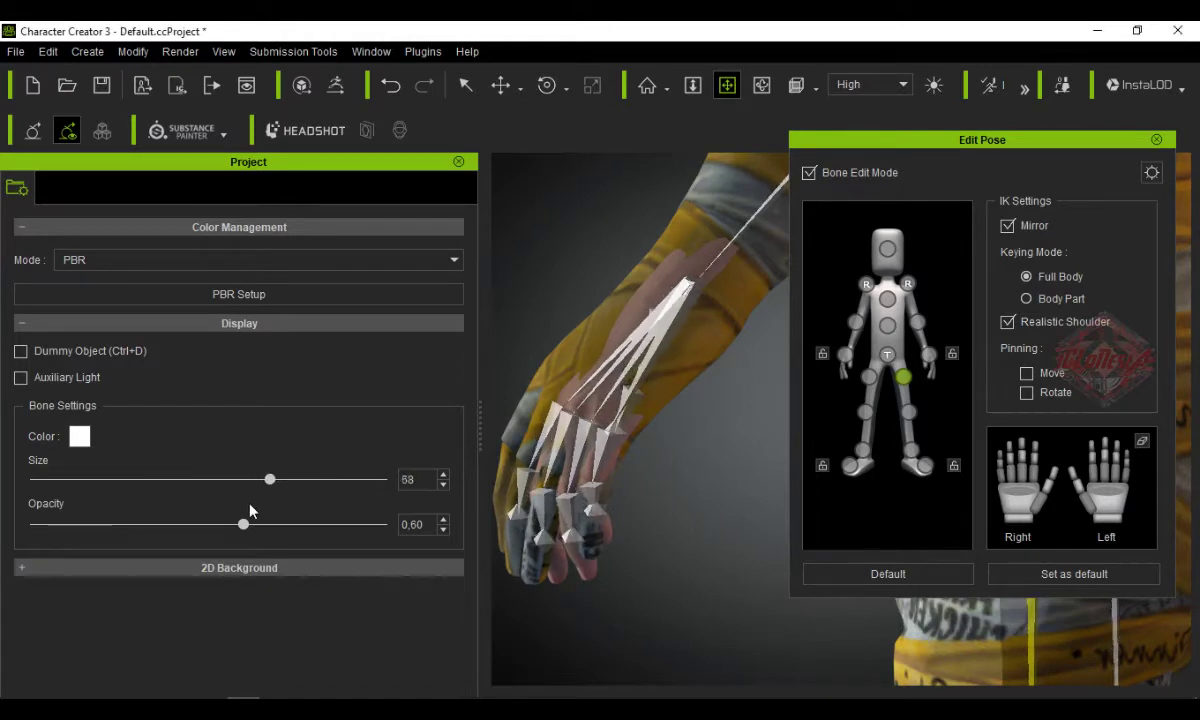
left_click_drag(250, 510, 131, 518)
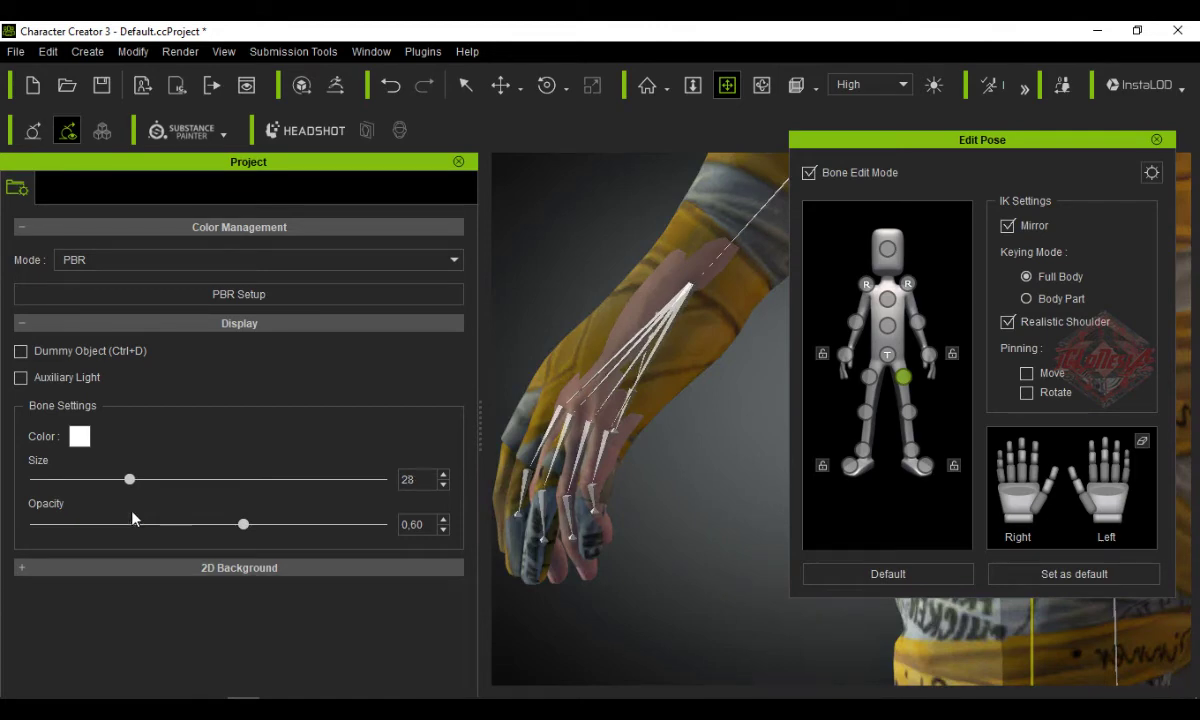
- Set the bone display color to red (#ff0000), check the hand bones, and close the project settings
left_click(80, 436)
left_click(409, 295)
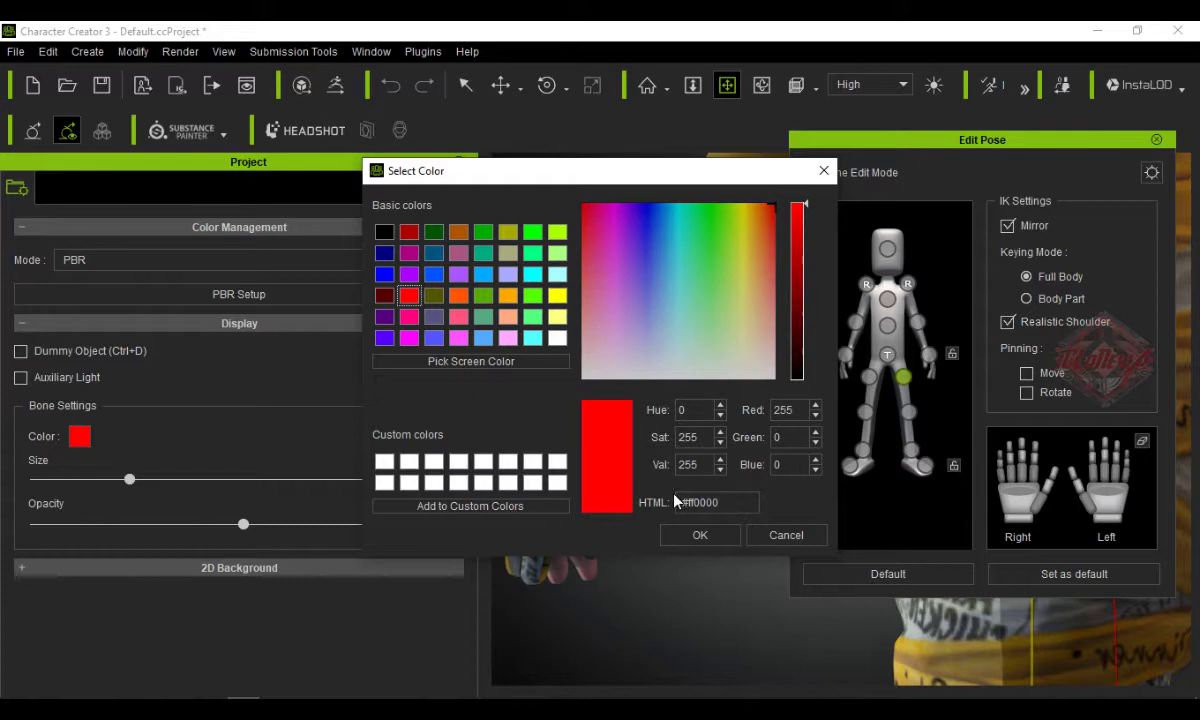
left_click(700, 535)
scroll(627, 514, "up", 5)
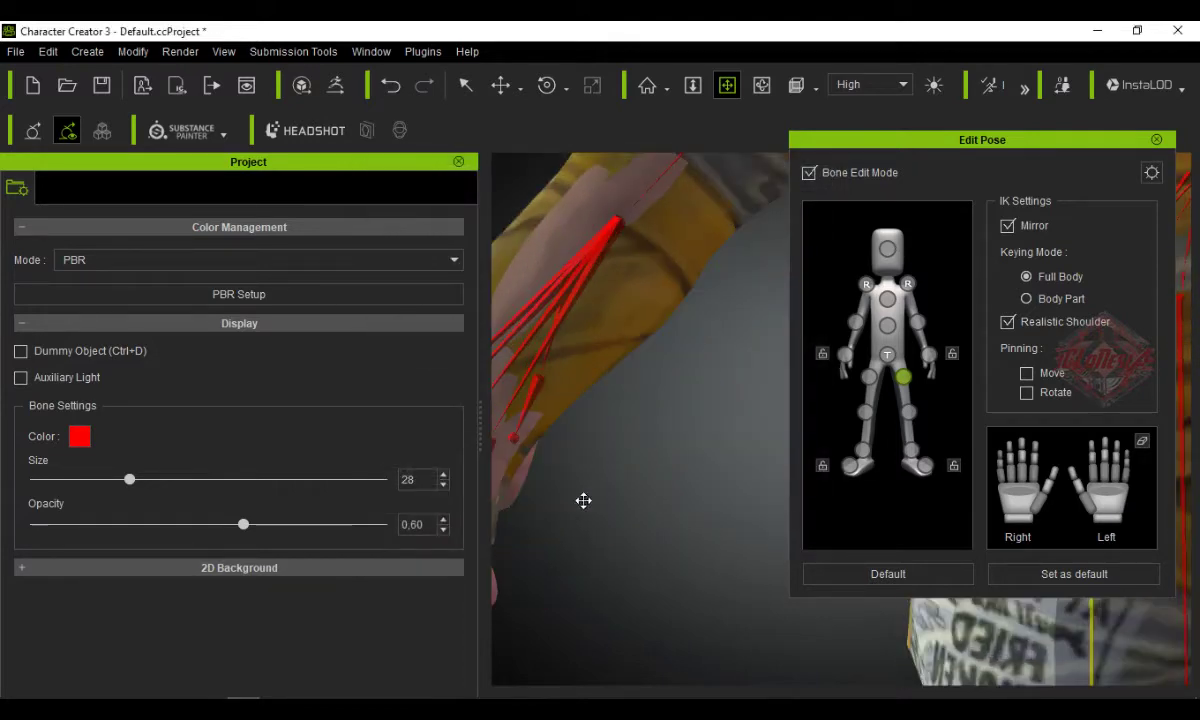
left_click_drag(583, 500, 648, 509)
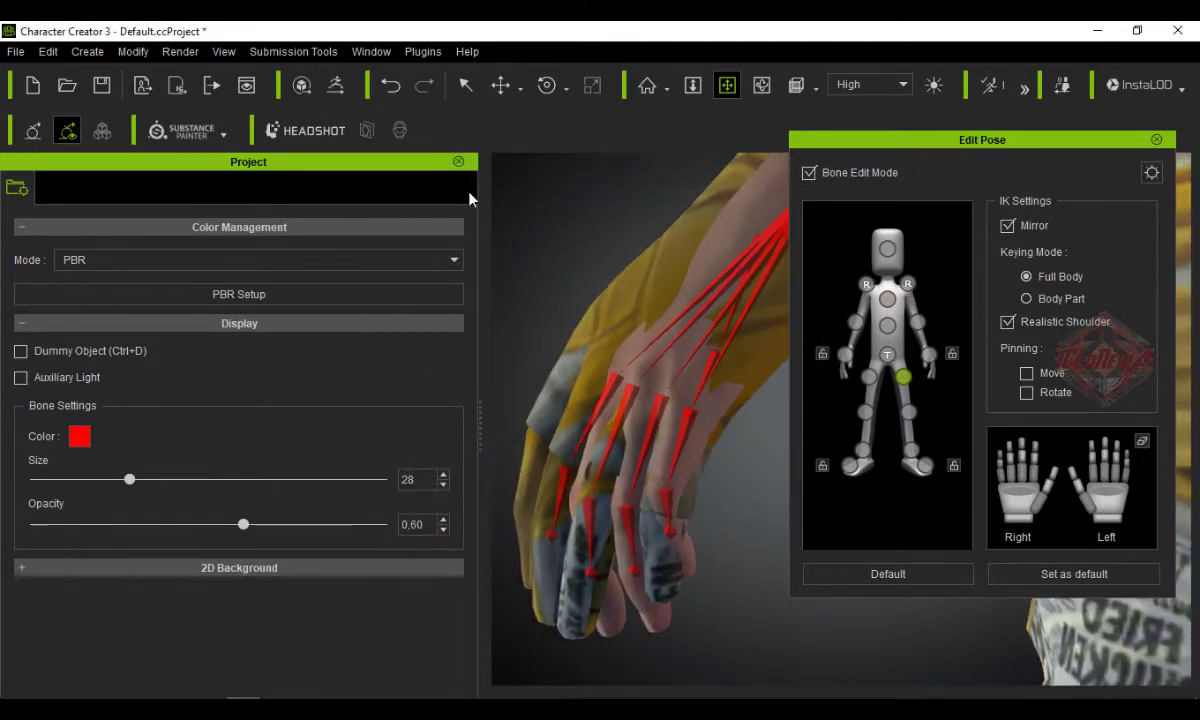
left_click(458, 161)
- Rotate the tip joint of the left little finger toward the mummy mesh's finger and select its next joint
right_click_drag(511, 319, 342, 404)
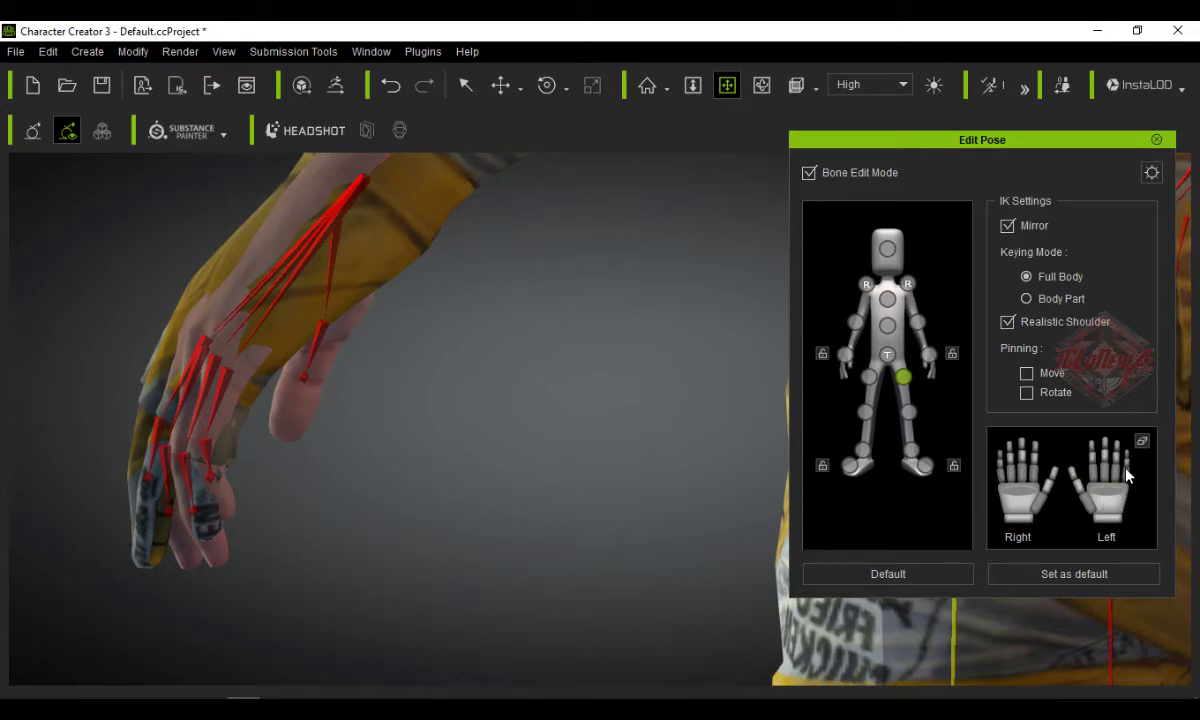
key("e")
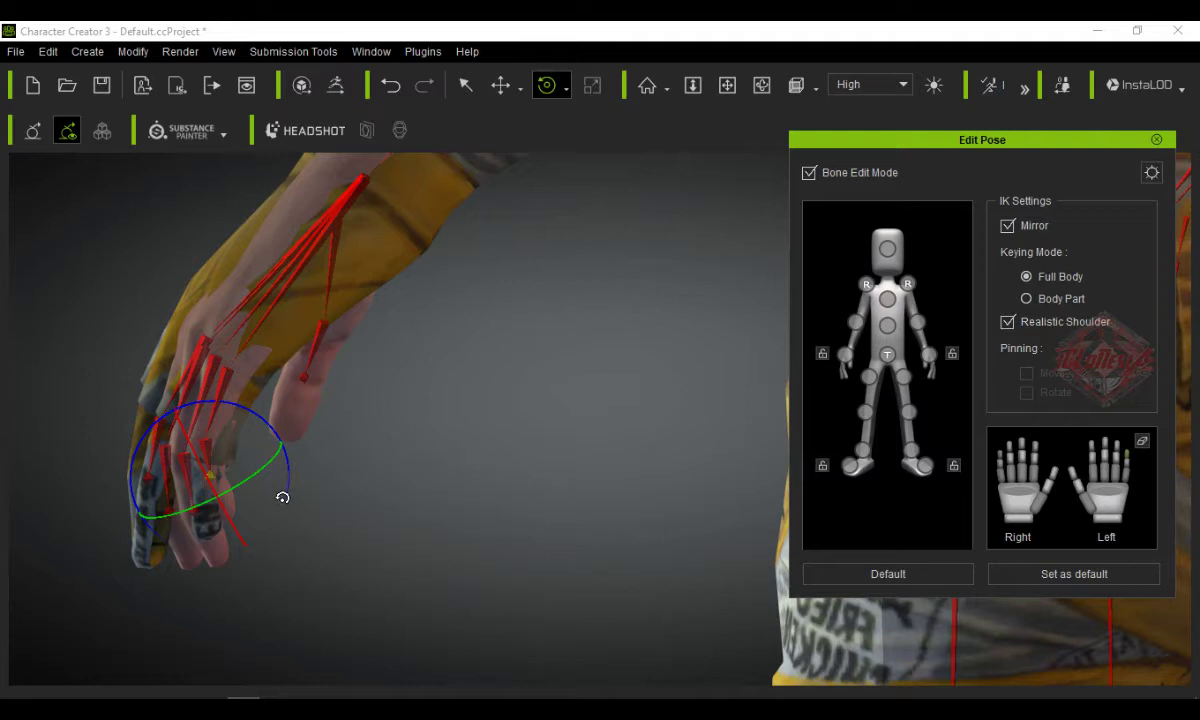
left_click_drag(285, 498, 282, 501)
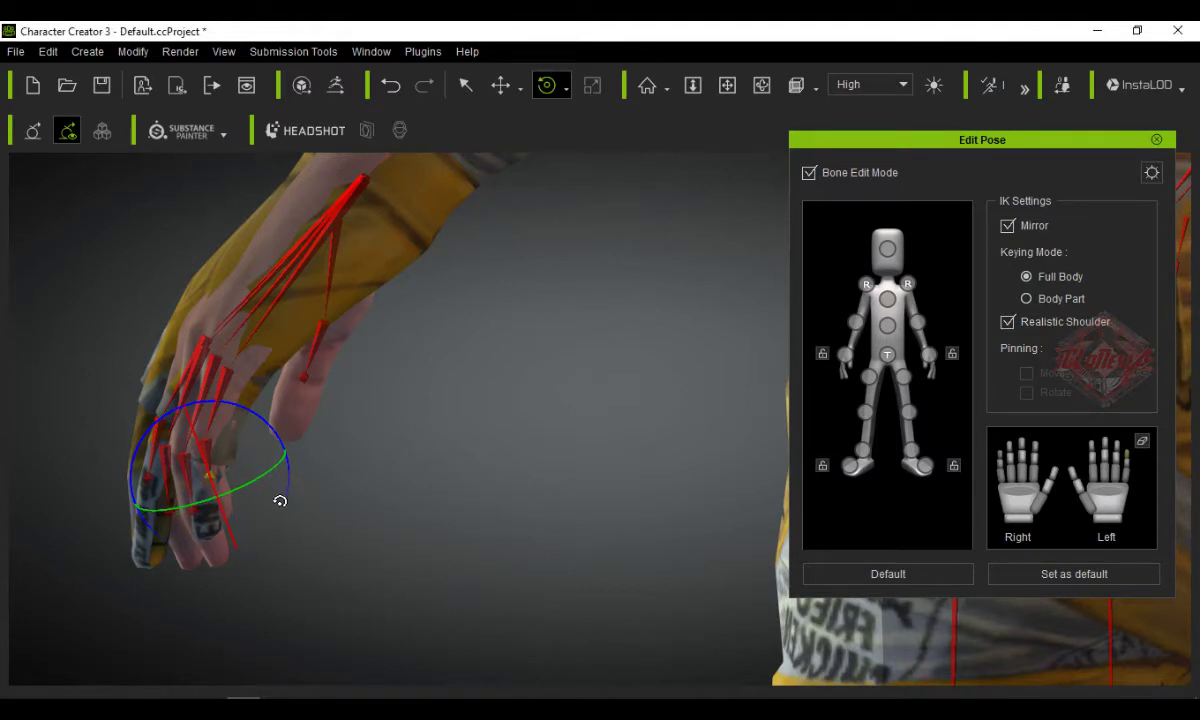
left_click(1125, 468)
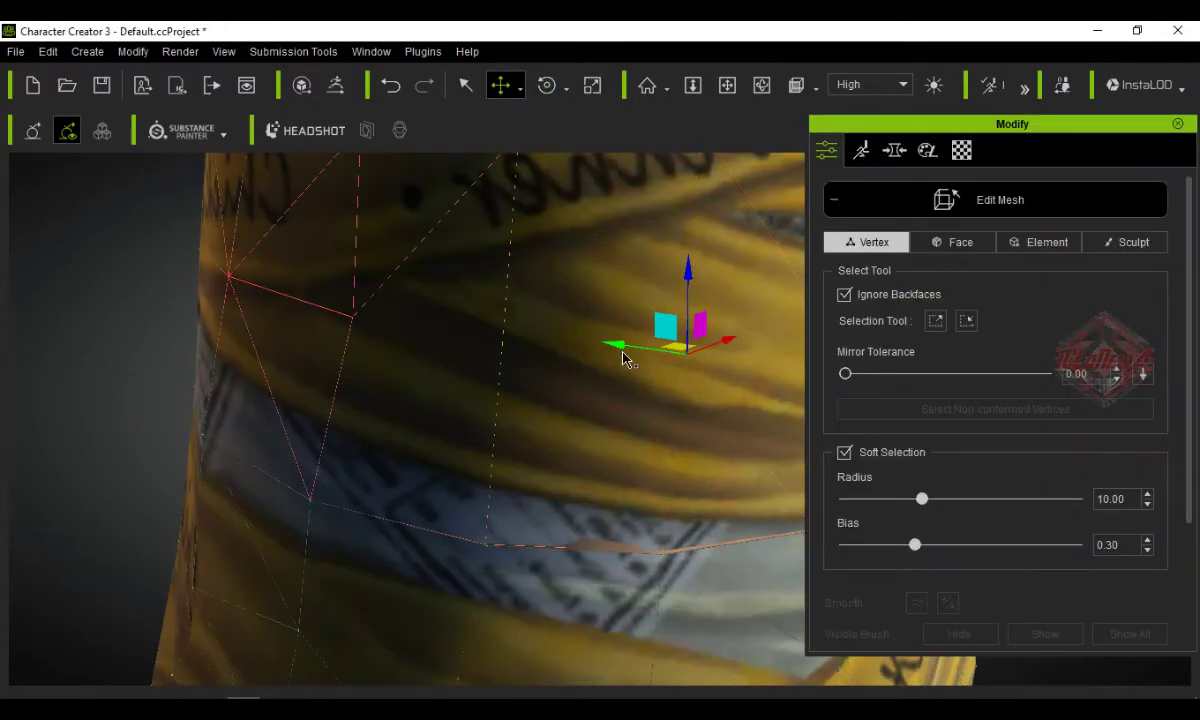
- Shift a waist vertex of the mummy mesh along the Y axis with soft selection, and inspect the waist seam from several sides
left_click_drag(622, 358, 633, 356)
key("x")
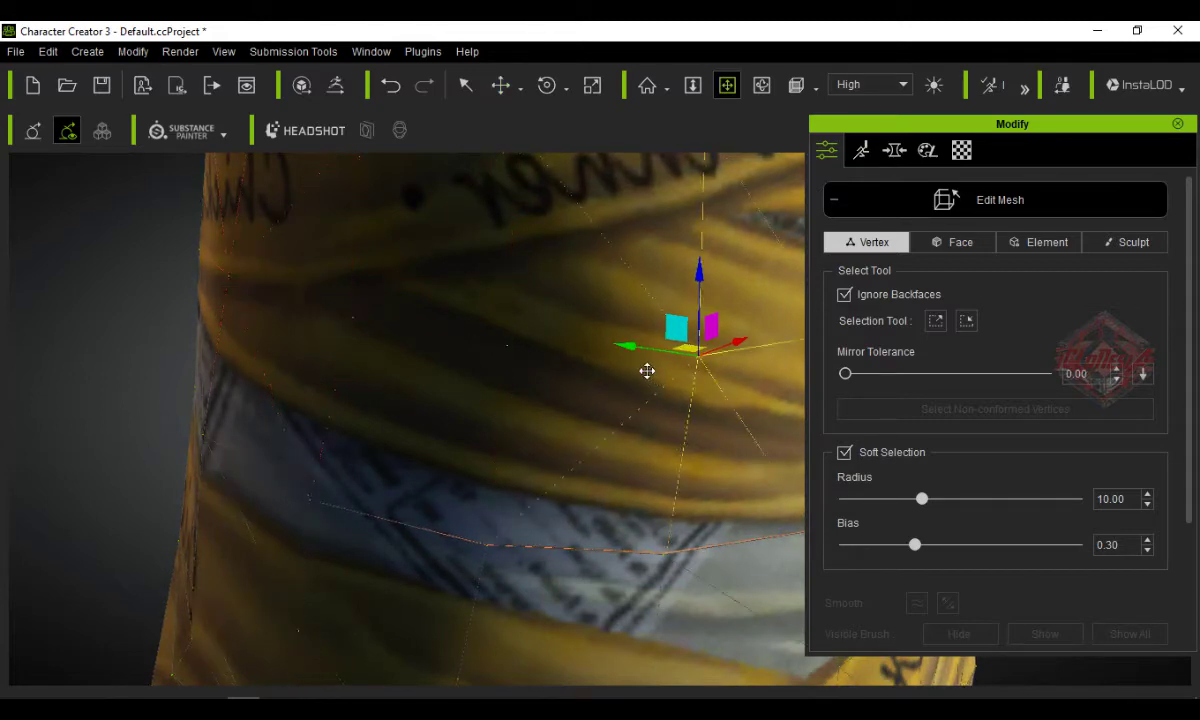
left_click(686, 400)
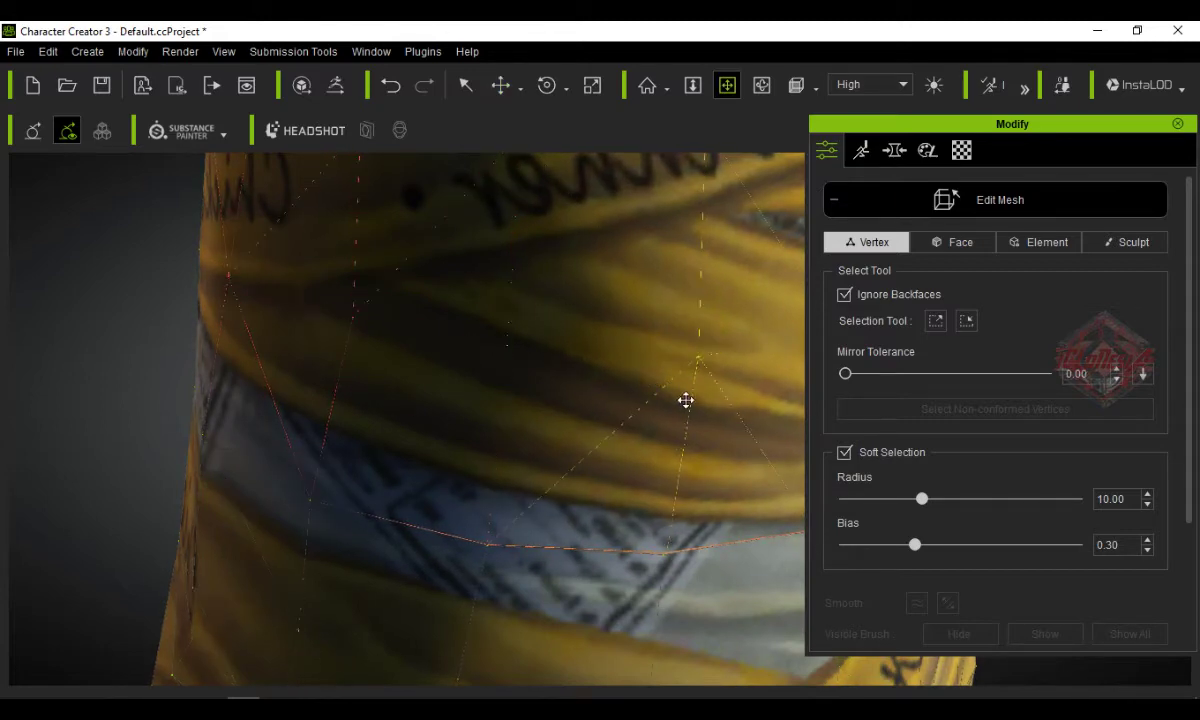
right_click_drag(620, 432, 646, 434)
left_click_drag(646, 434, 364, 368)
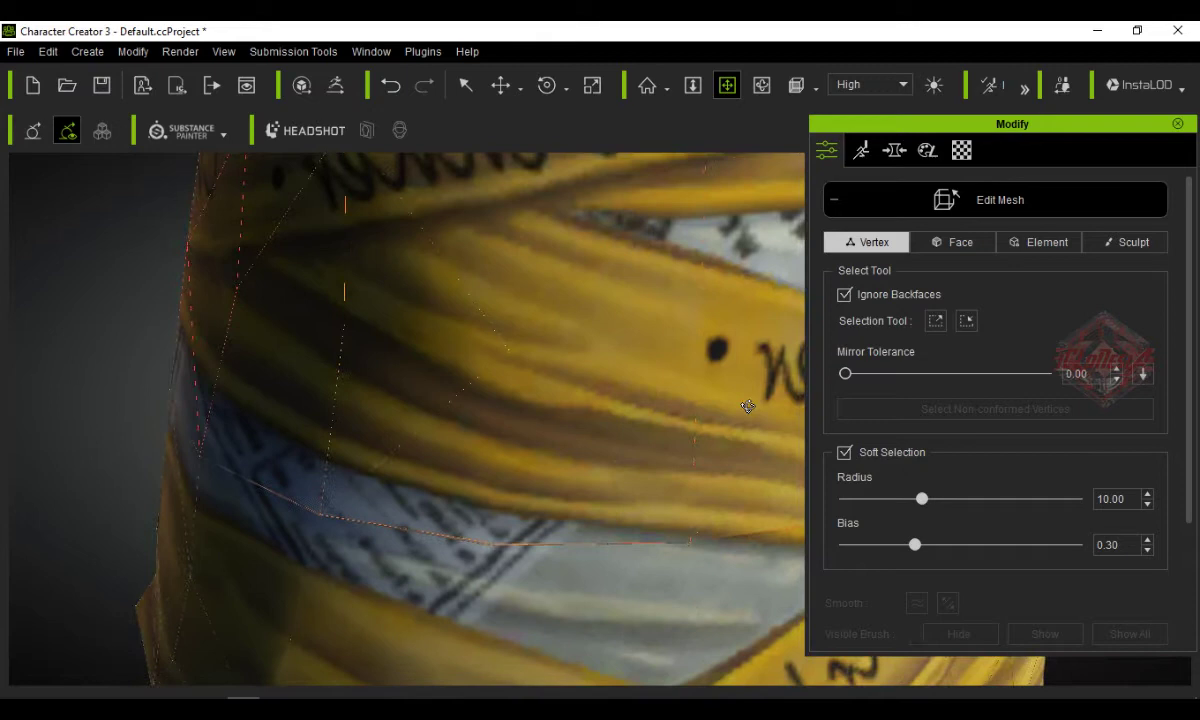
right_click_drag(364, 368, 691, 350)
left_click_drag(692, 350, 635, 351)
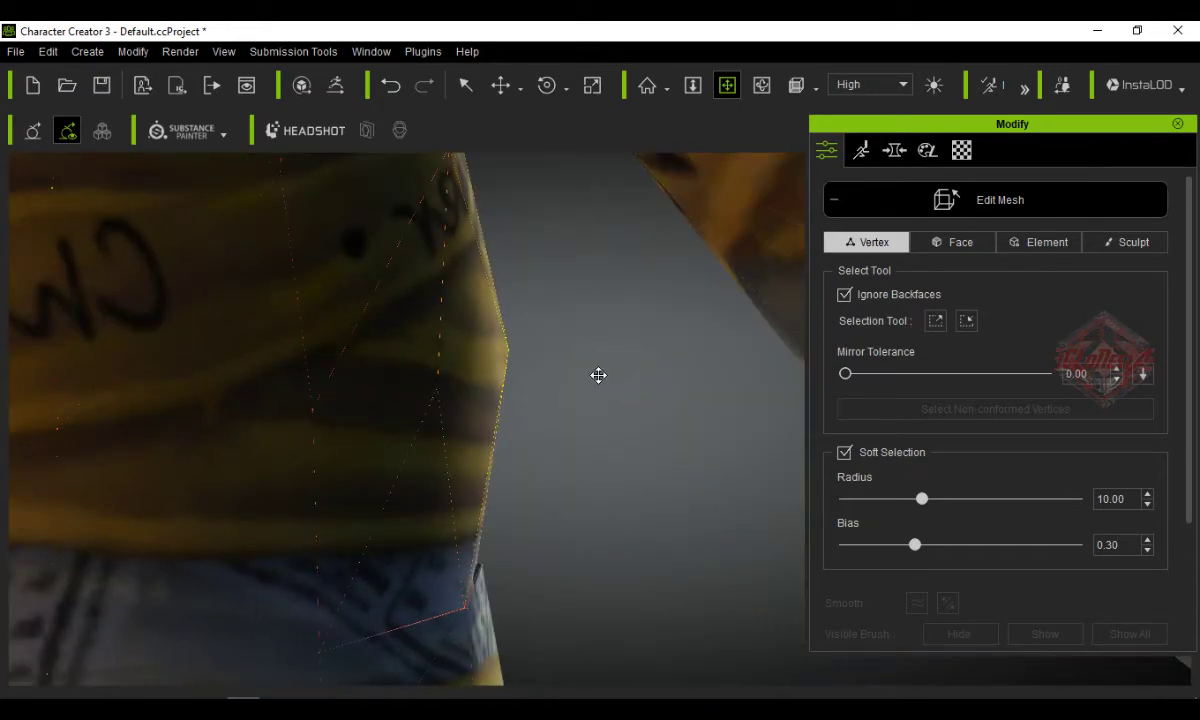
left_click_drag(553, 520, 481, 561)
mouse_move(602, 495)
left_mouse_down()
mouse_move(555, 522)
mouse_move(591, 485)
left_mouse_up()
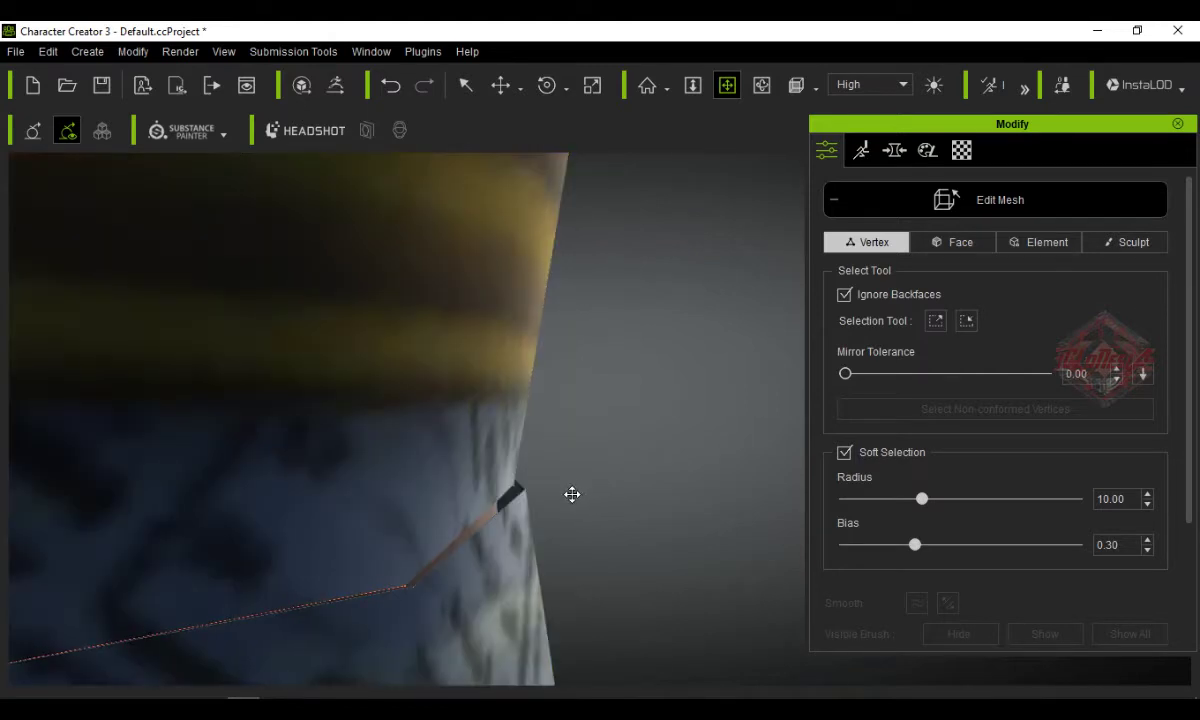
key("f")
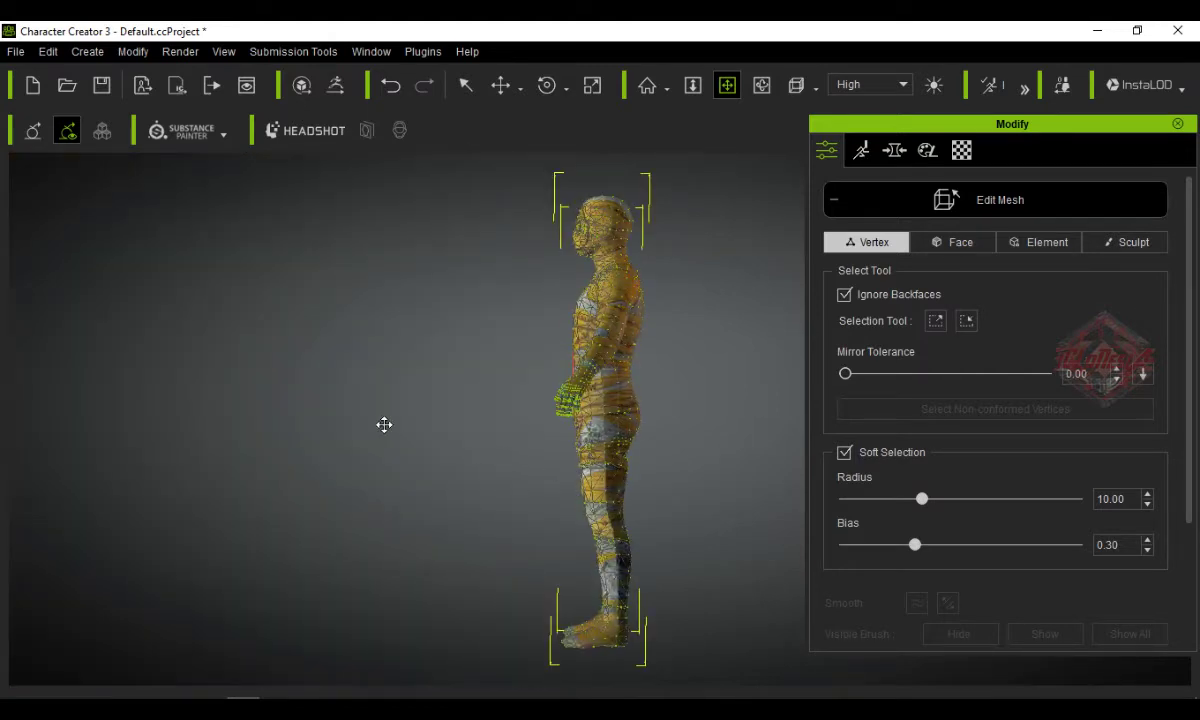
- Turn off soft selection and move the protruding side vertex of the mummy mesh's waist inward along the X axis
right_click_drag(384, 424, 750, 427)
right_click_drag(420, 420, 763, 418)
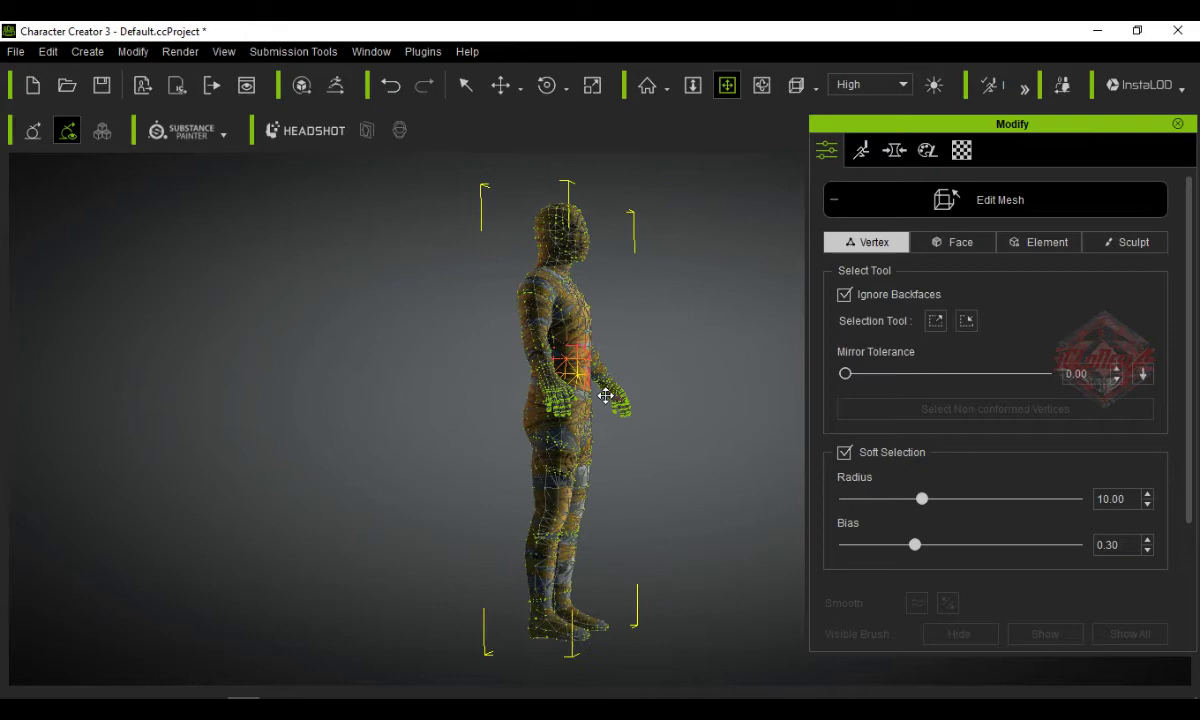
scroll(608, 400, "up", 6)
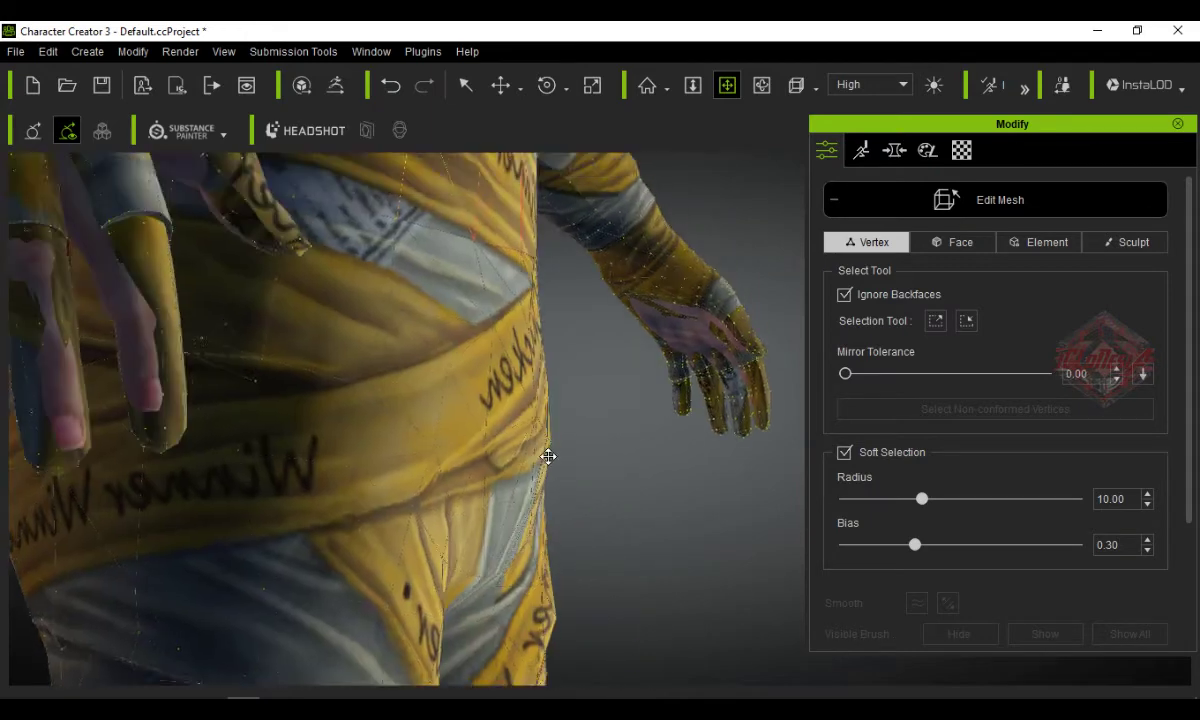
right_click_drag(549, 456, 574, 473)
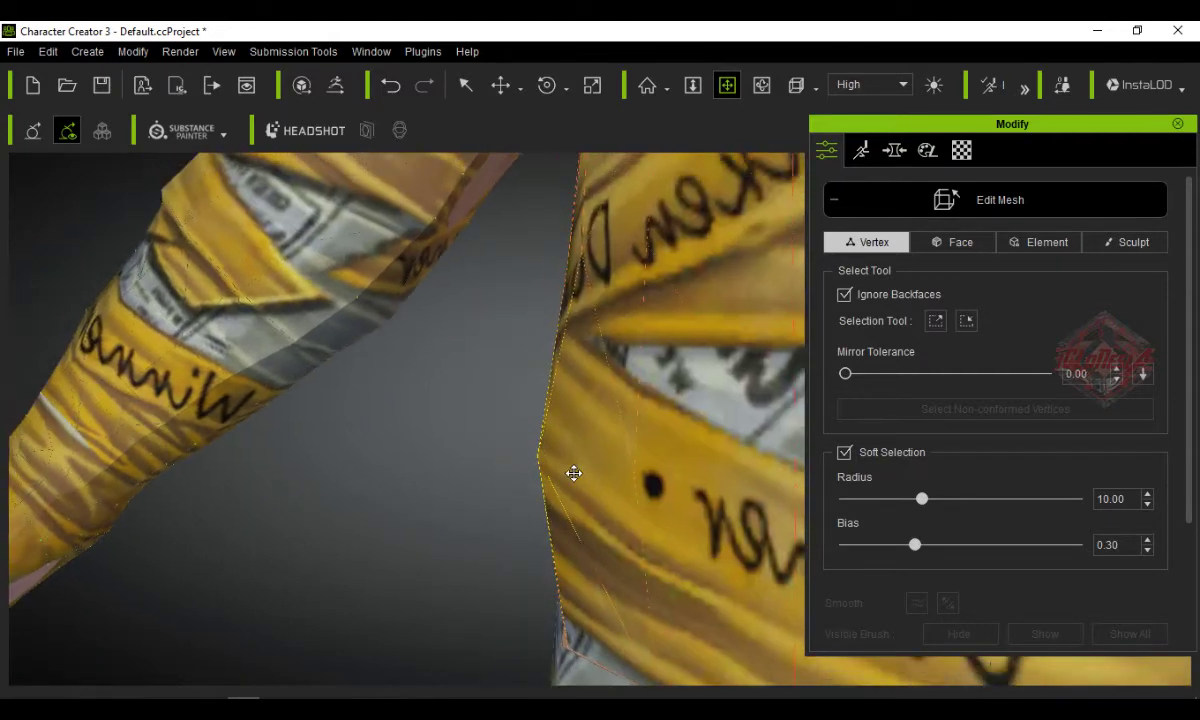
left_click(540, 455)
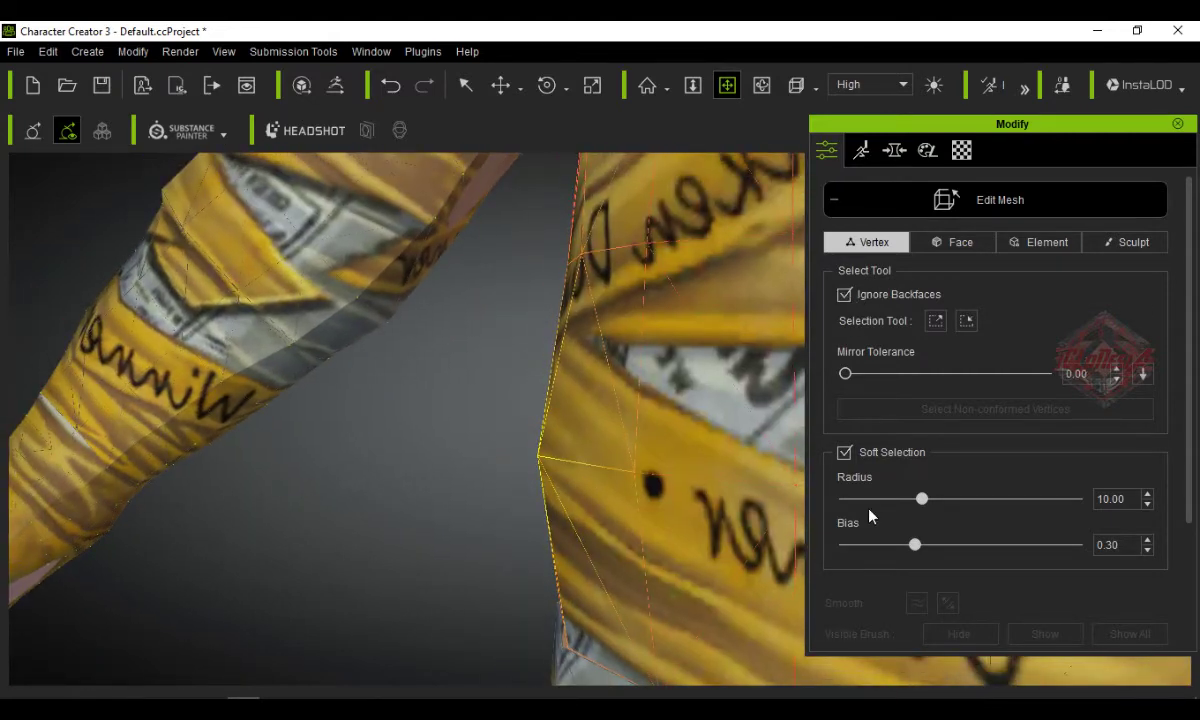
left_click(844, 453)
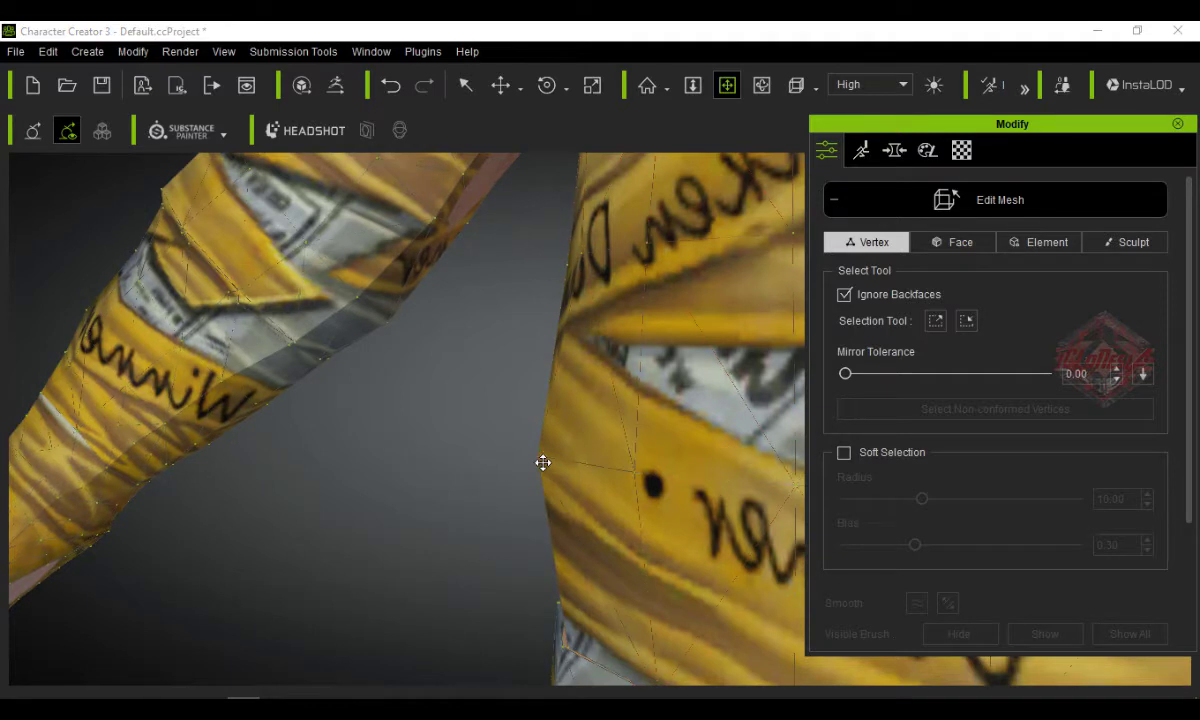
key("w")
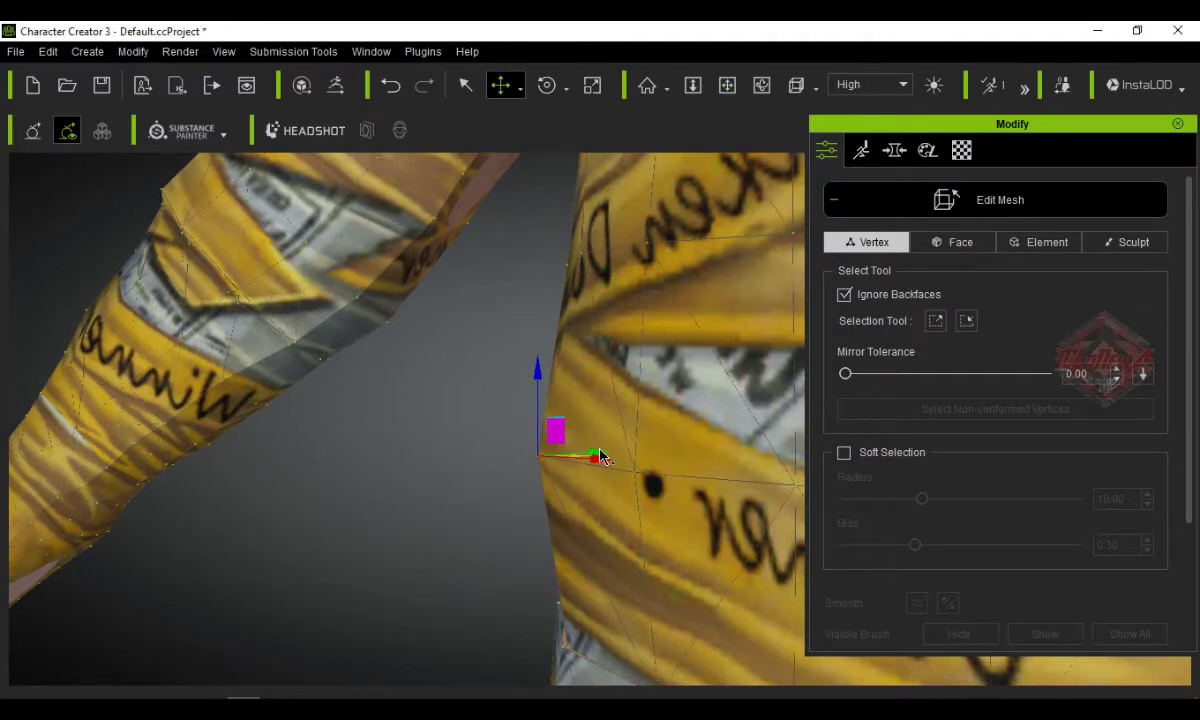
key("q")
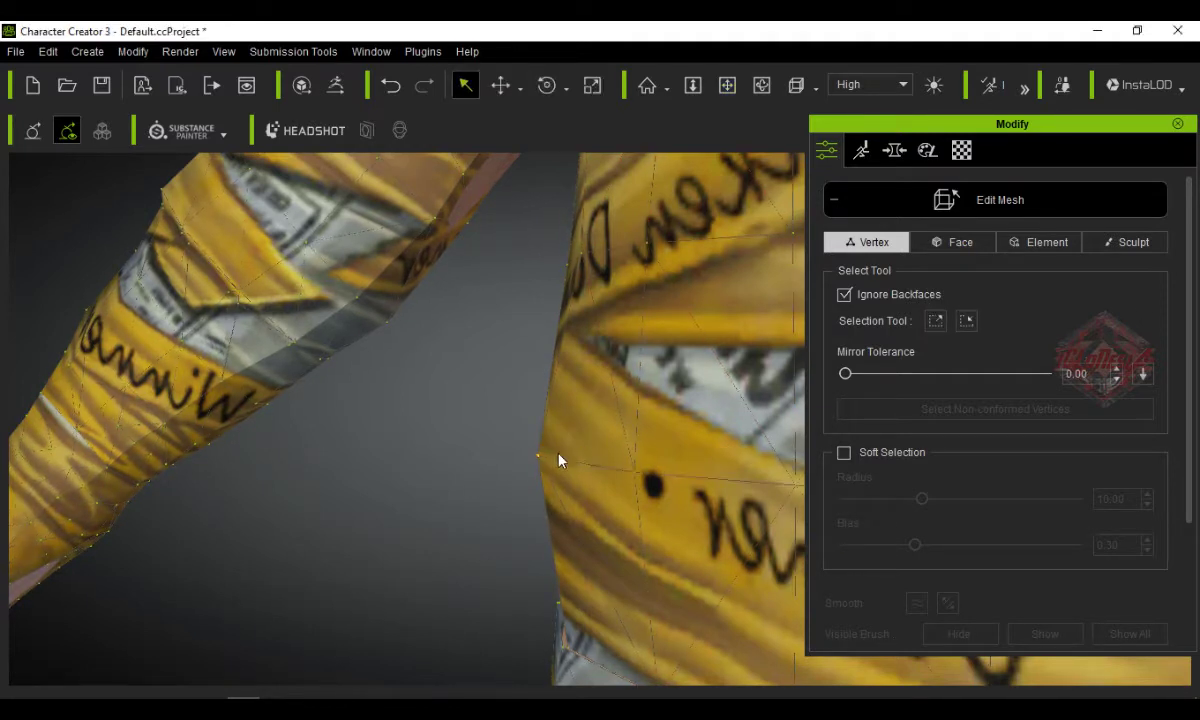
key("w")
left_click_drag(600, 460, 613, 462)
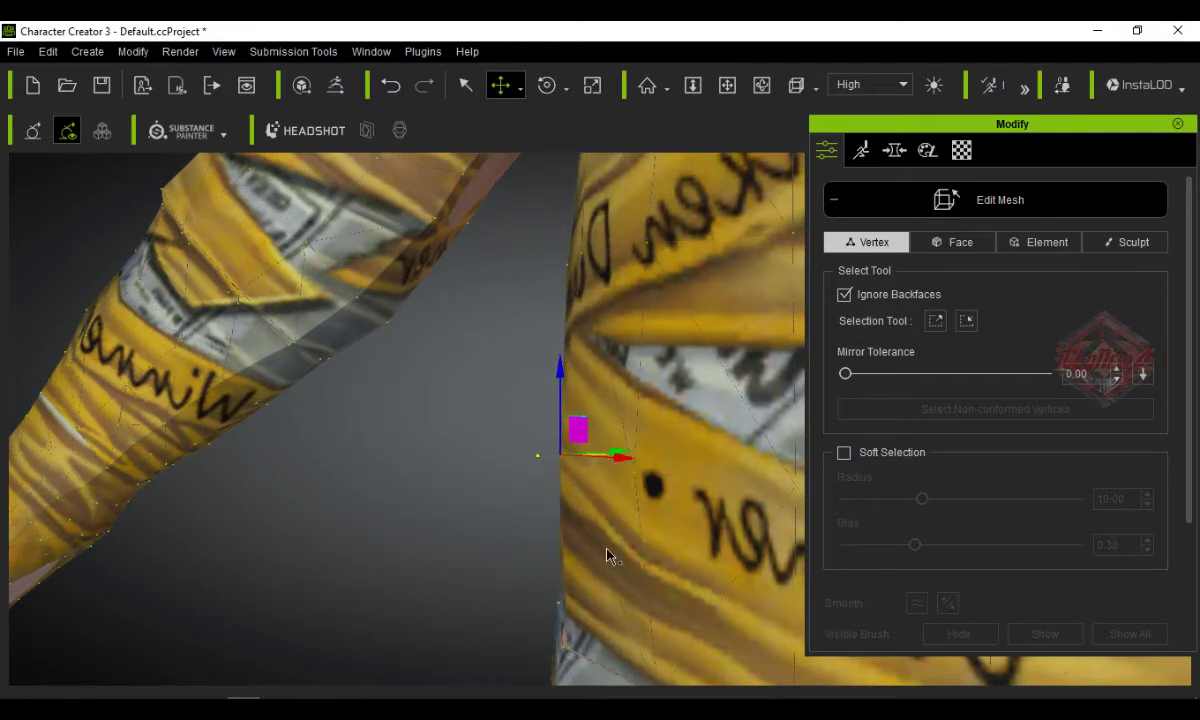
- Shift the vertex below it at the waist slightly along the Y axis and inspect the waist outline
left_click(566, 650)
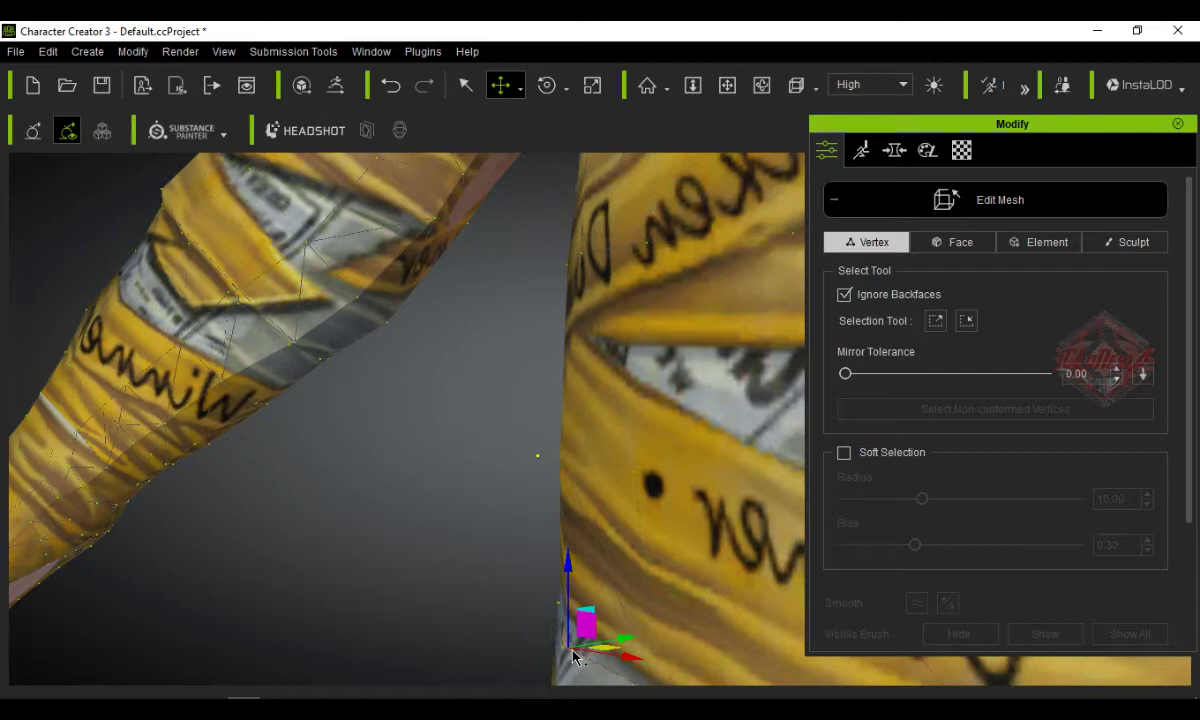
left_click_drag(623, 640, 616, 640)
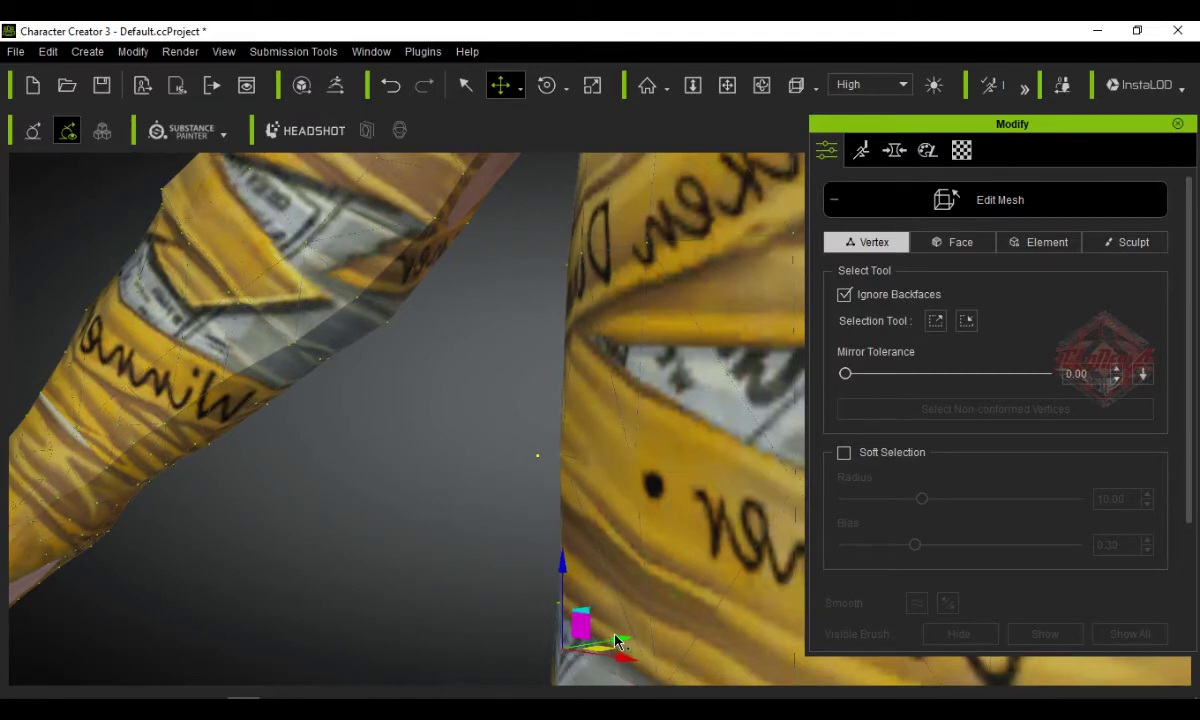
key("x")
right_click_drag(565, 580, 730, 562)
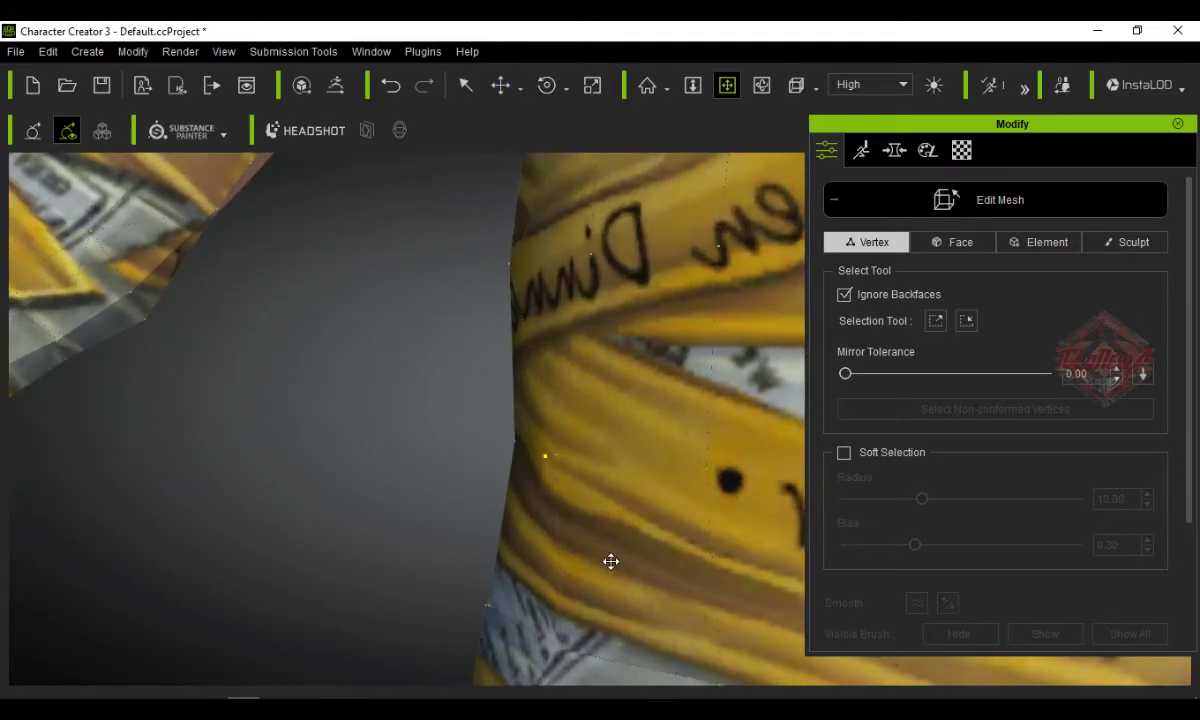
right_click_drag(595, 566, 616, 562)
scroll(616, 562, "up", 2)
scroll(638, 480, "down", 3)
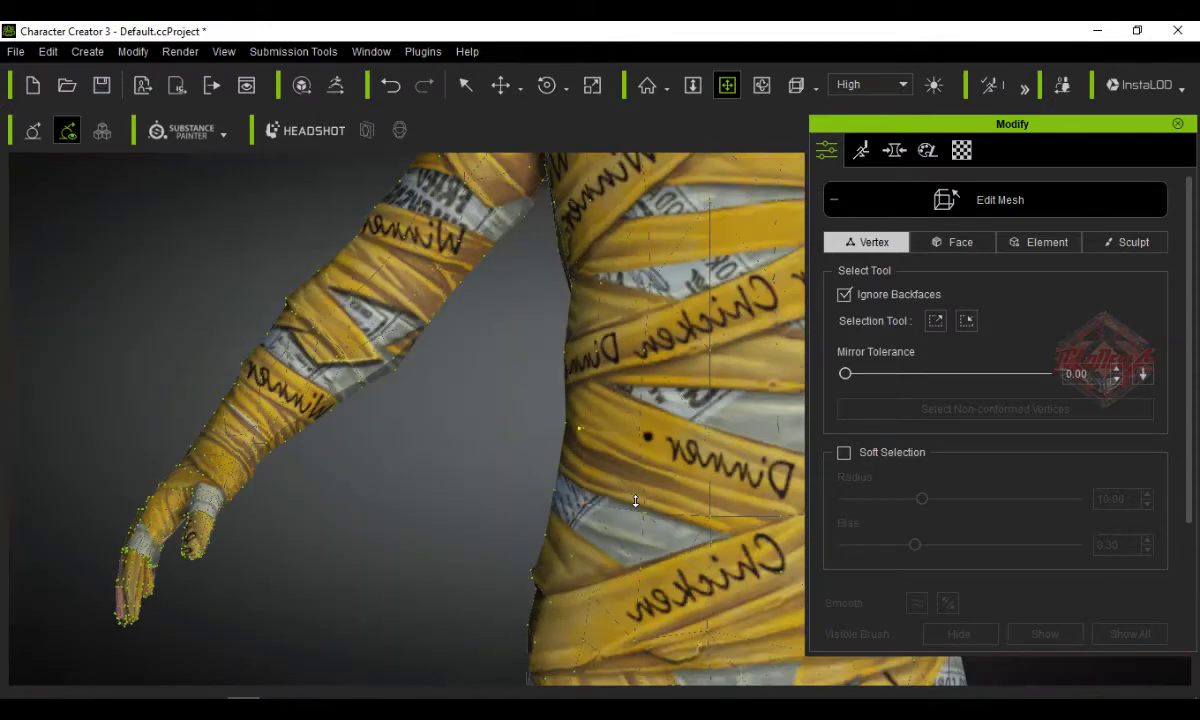
- Turn on soft selection, include backfaces, and select the vertices of the mummy mesh's left index finger
right_click_drag(726, 474, 604, 455)
scroll(604, 455, "up", 8)
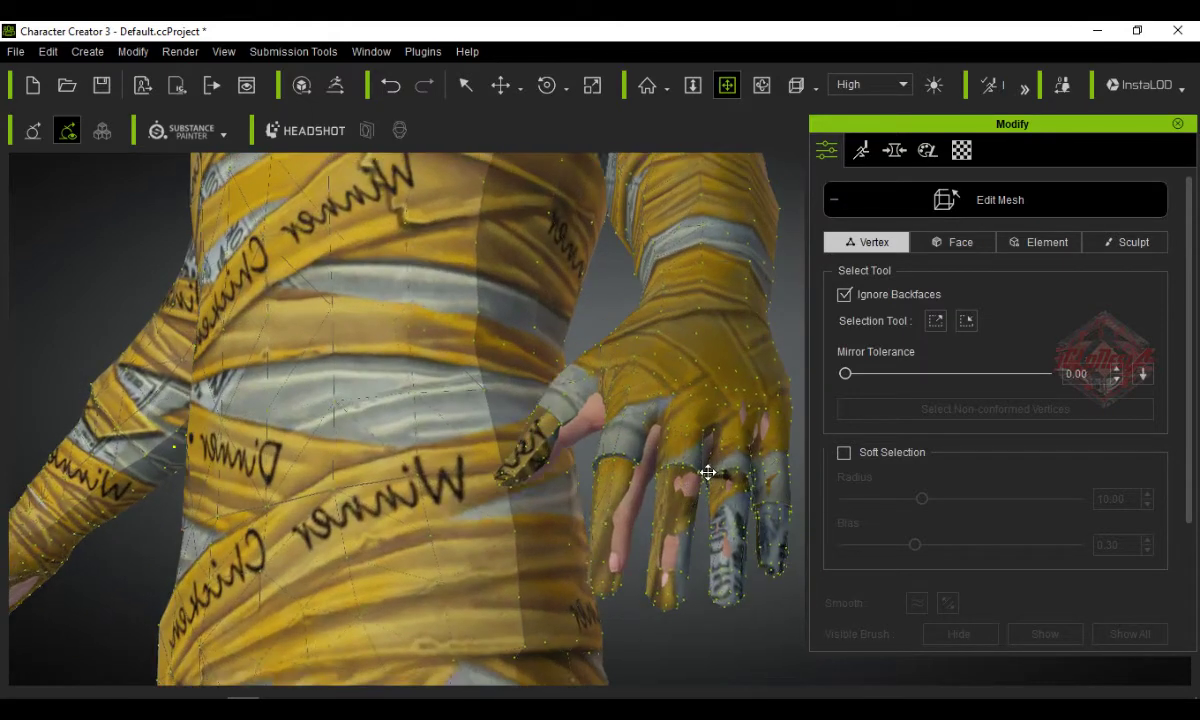
middle_click_drag(694, 513, 704, 556)
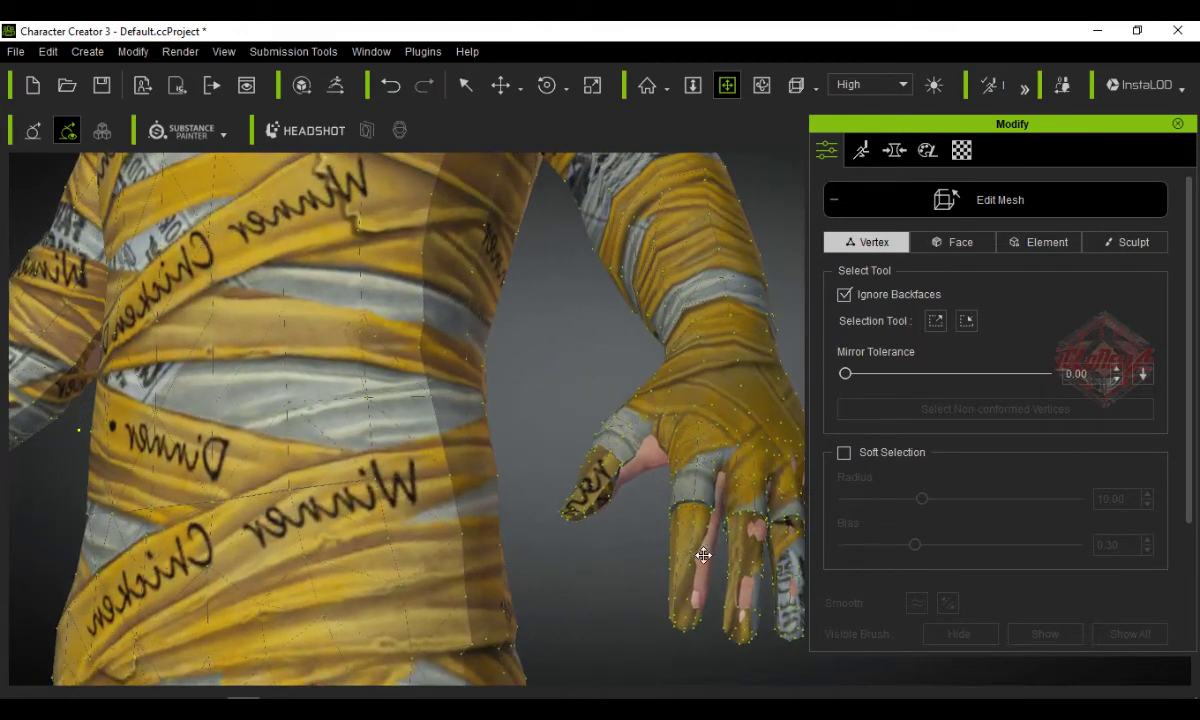
key("q")
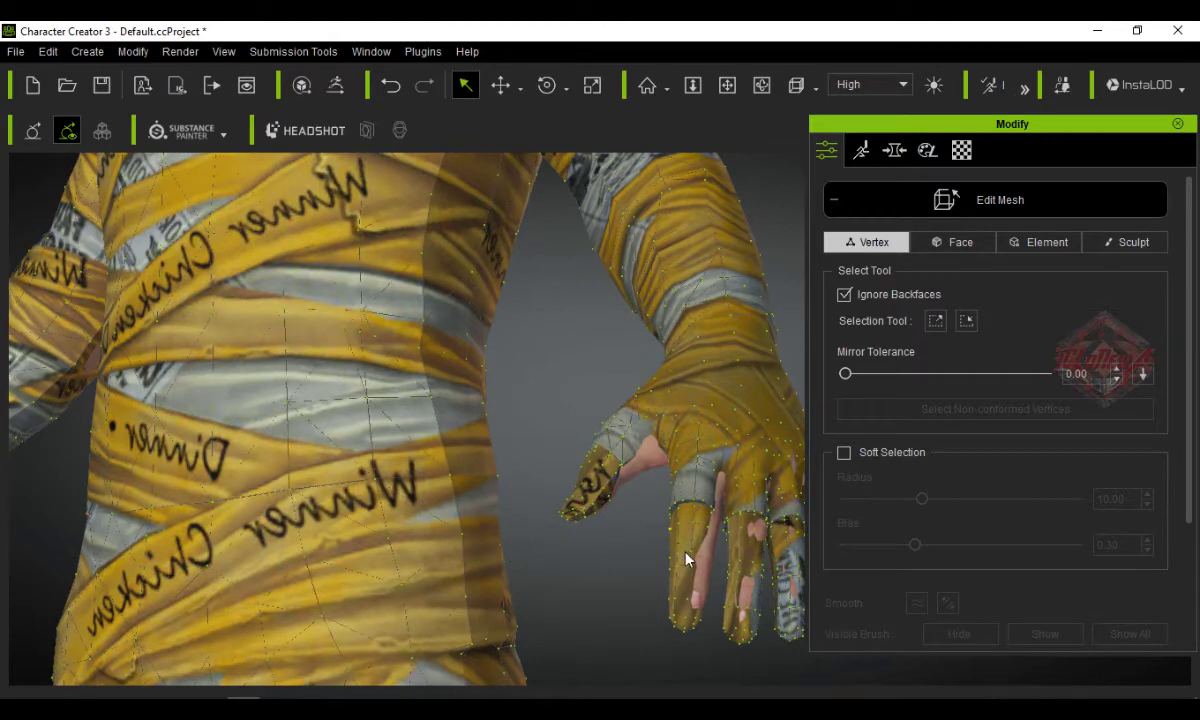
left_click_drag(697, 628, 697, 628)
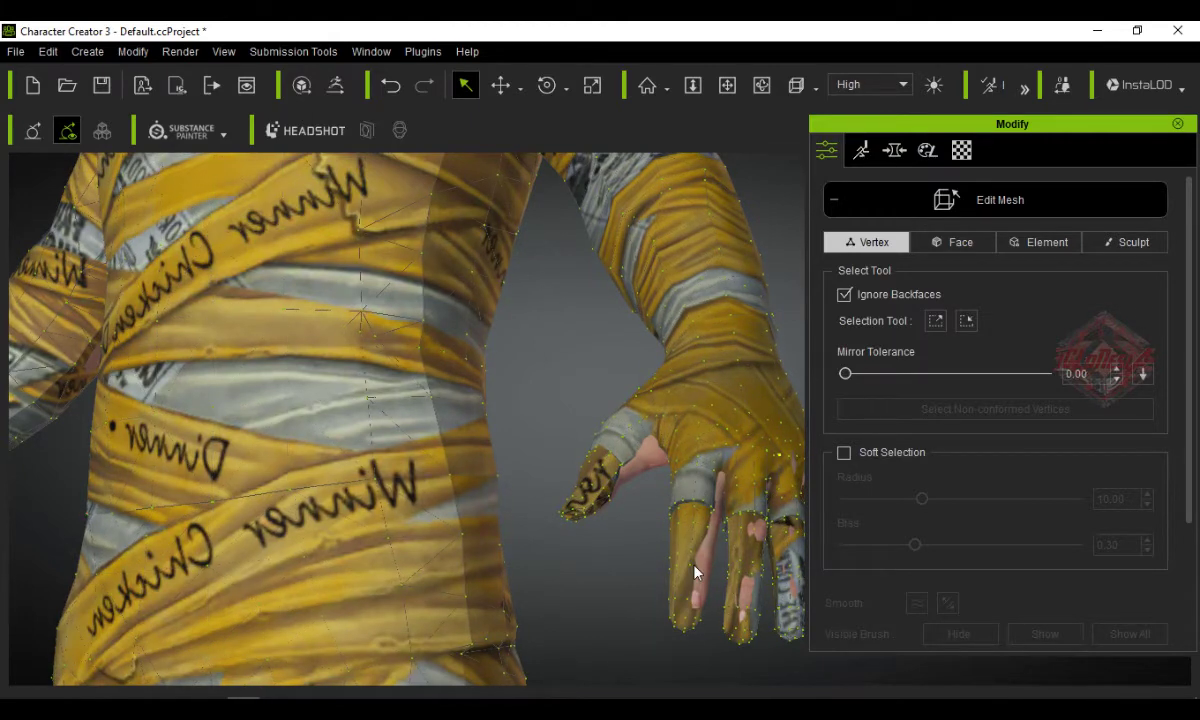
left_click_drag(660, 528, 706, 596)
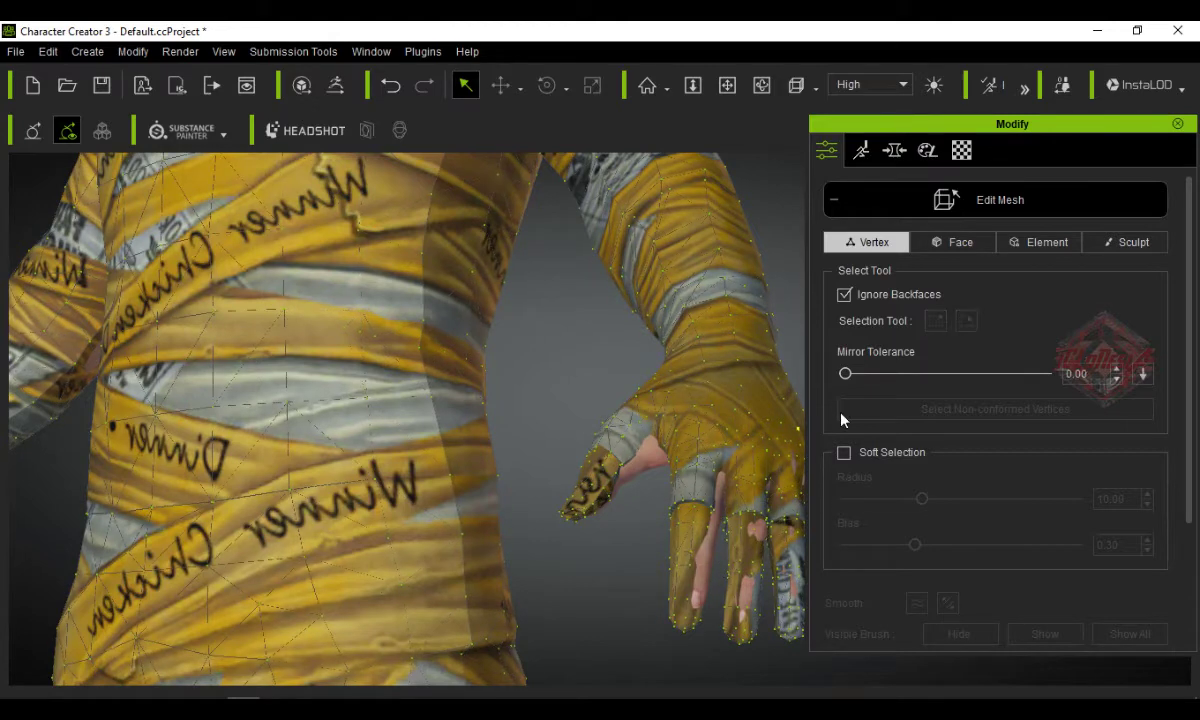
left_click(844, 452)
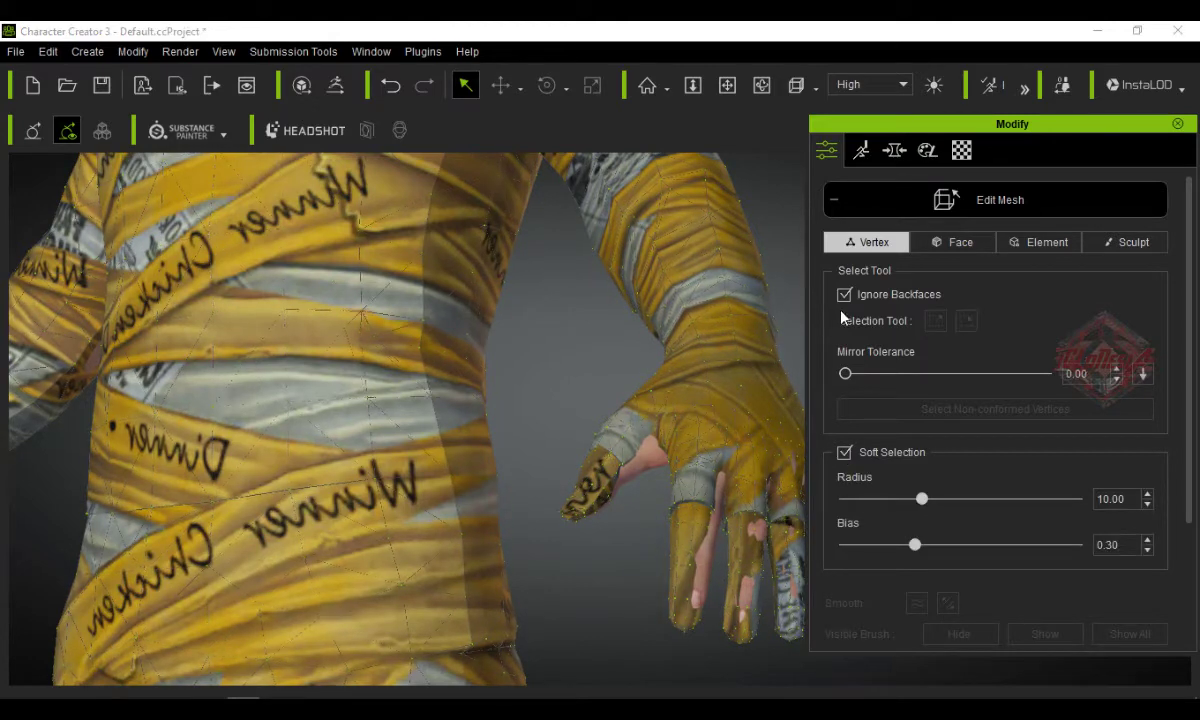
left_click_drag(657, 538, 705, 612)
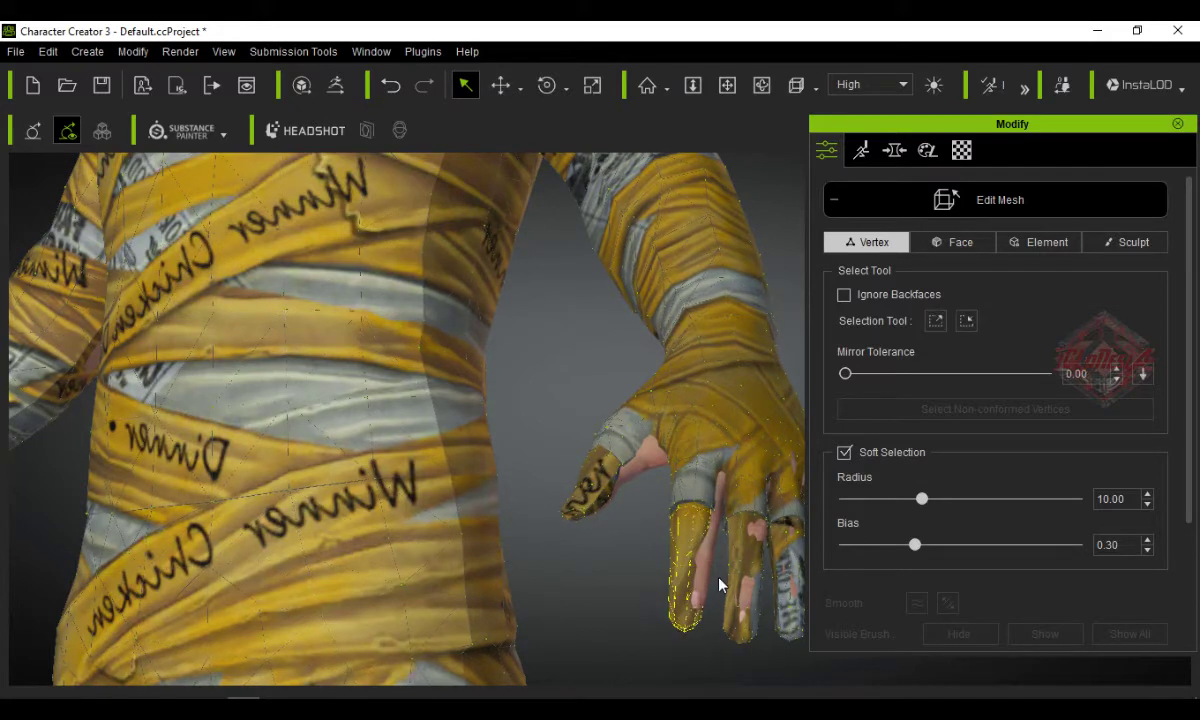
- Shift the selected index finger vertices slightly along the X axis to cover the avatar's finger, and finish mesh editing
key("w")
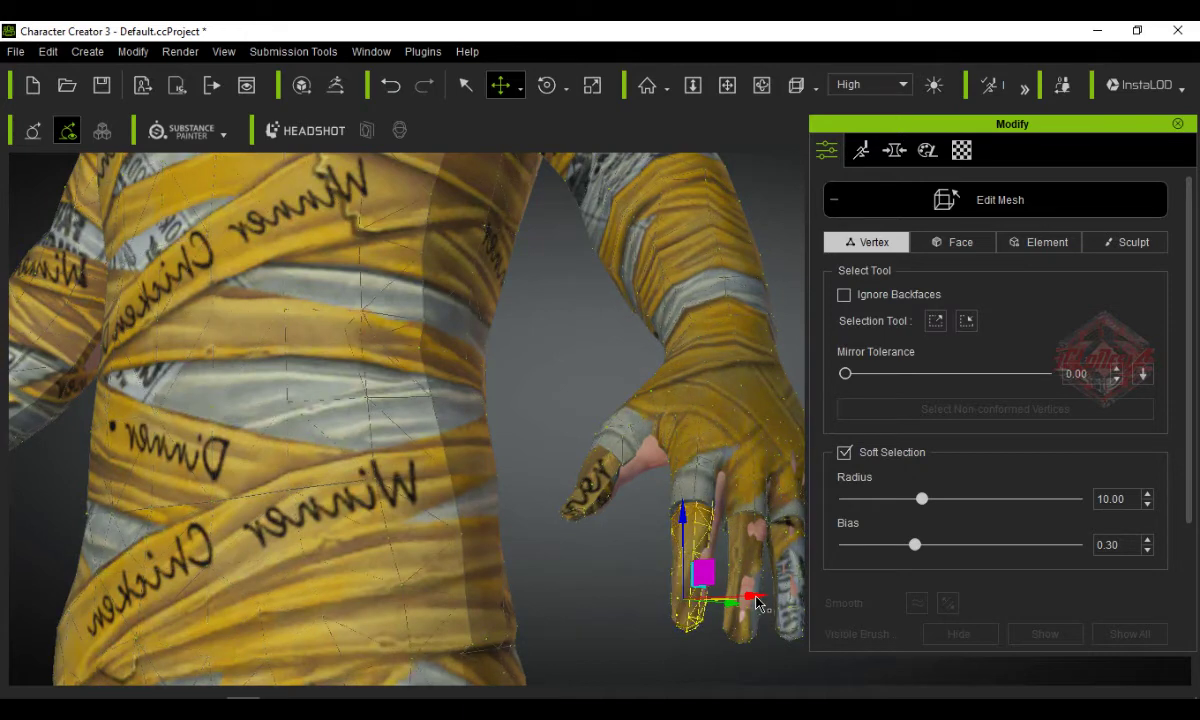
left_click_drag(755, 597, 757, 597)
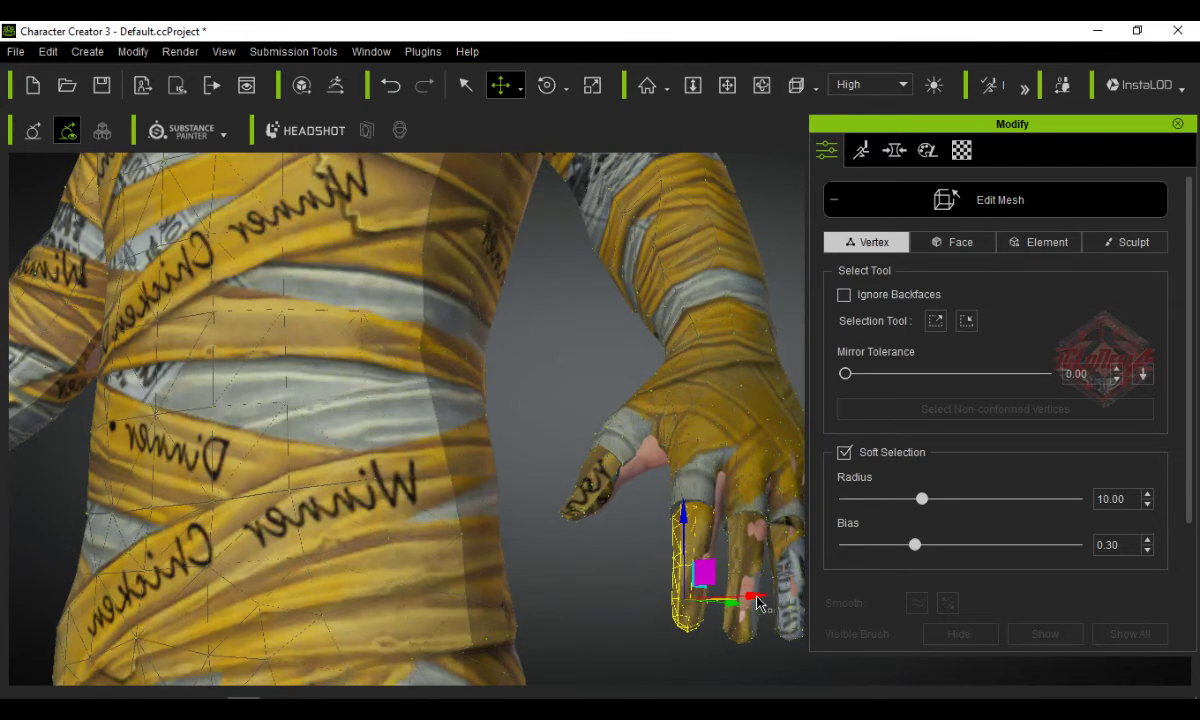
scroll(765, 570, "down", 3)
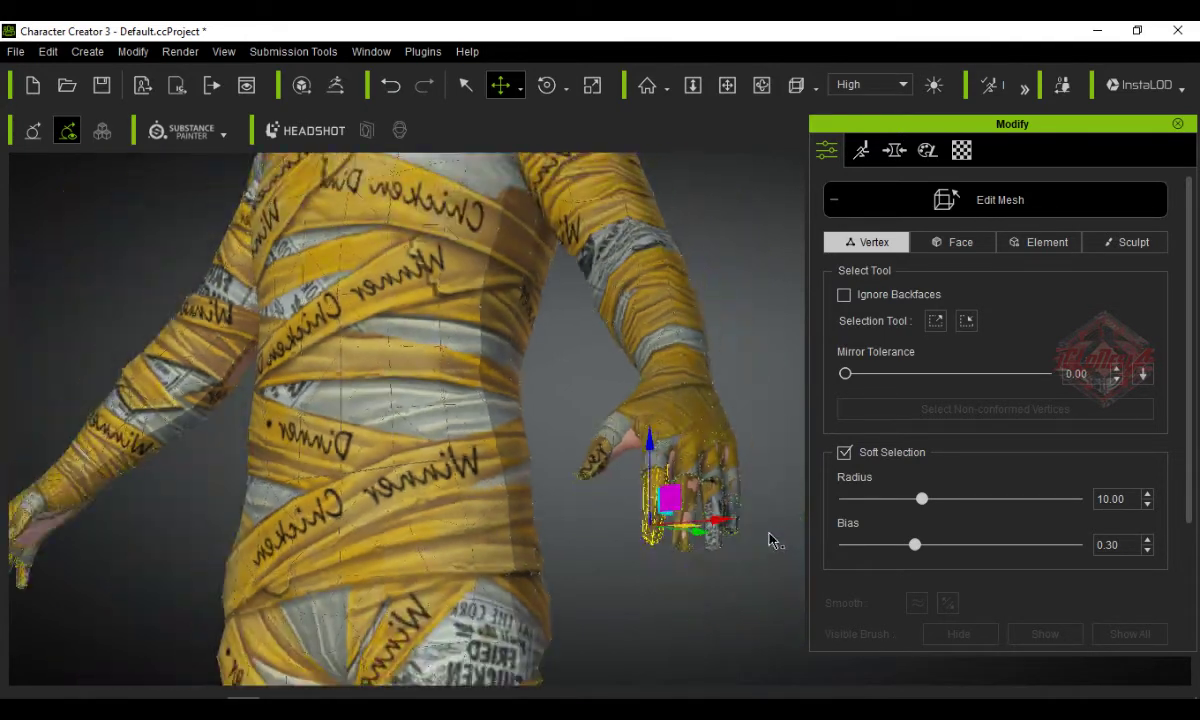
key("Home")
scroll(672, 480, "down", 1)
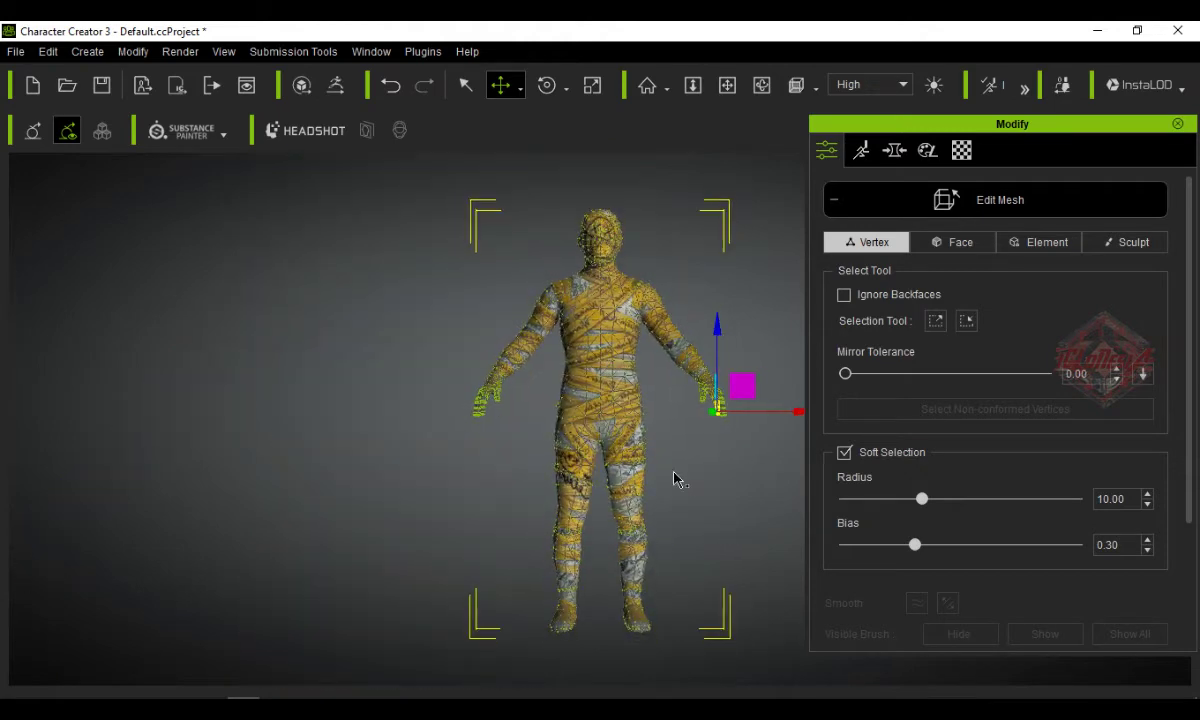
left_click(1098, 201)
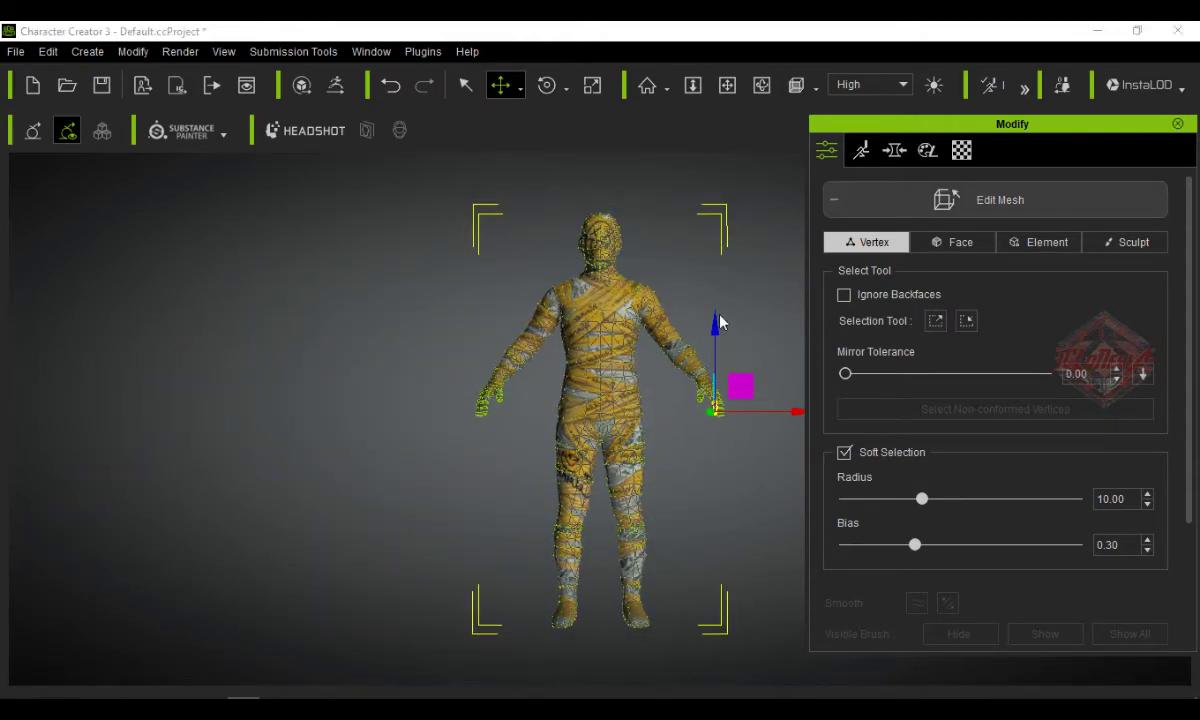
left_click(1178, 124)
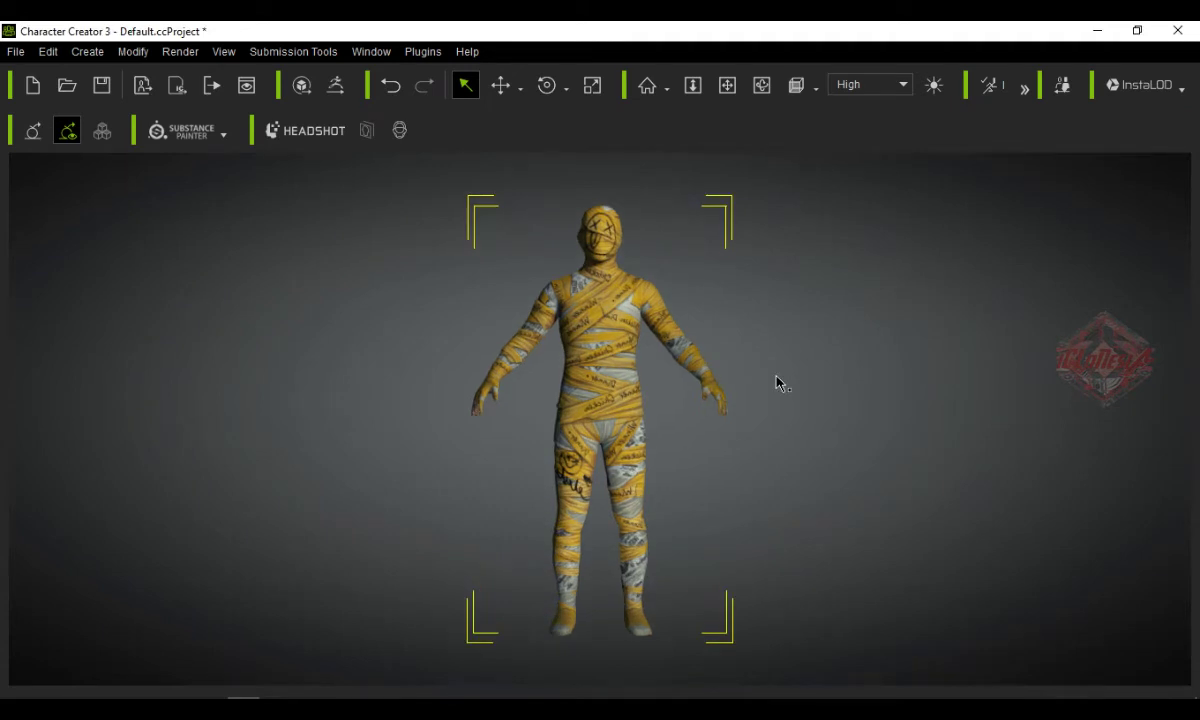
- Transfer skin weights to the mummy mesh using the Default template and close the transfer settings
key("F6")
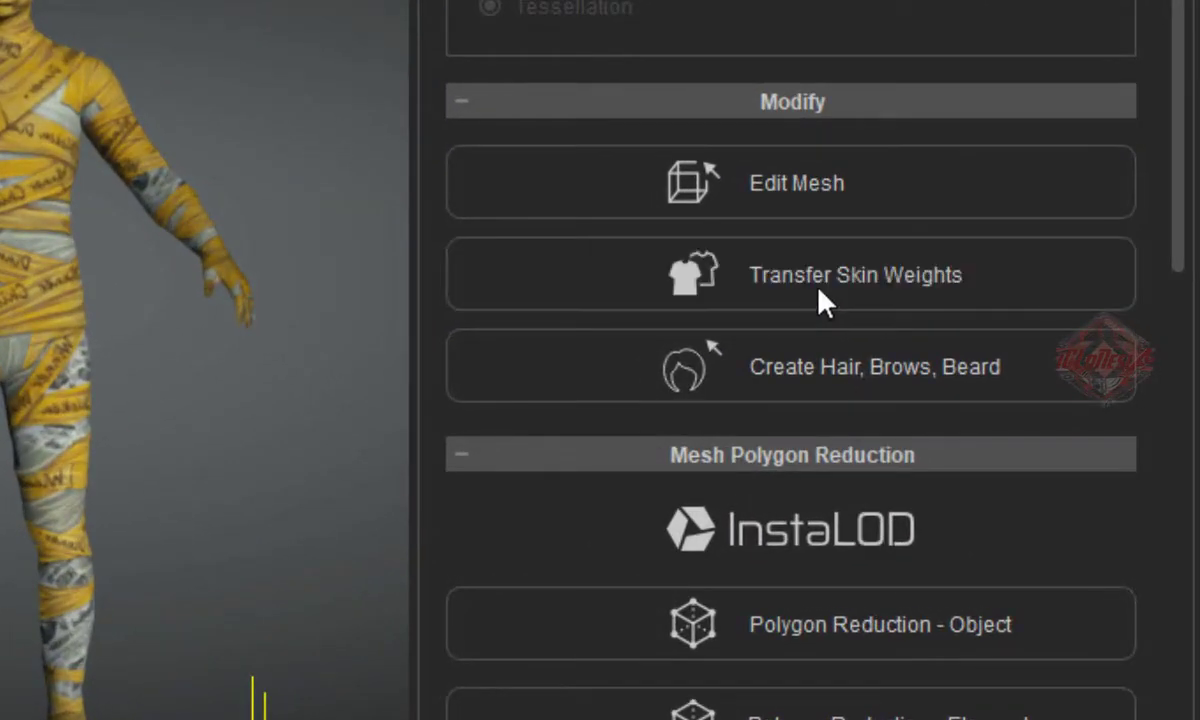
left_click(740, 274)
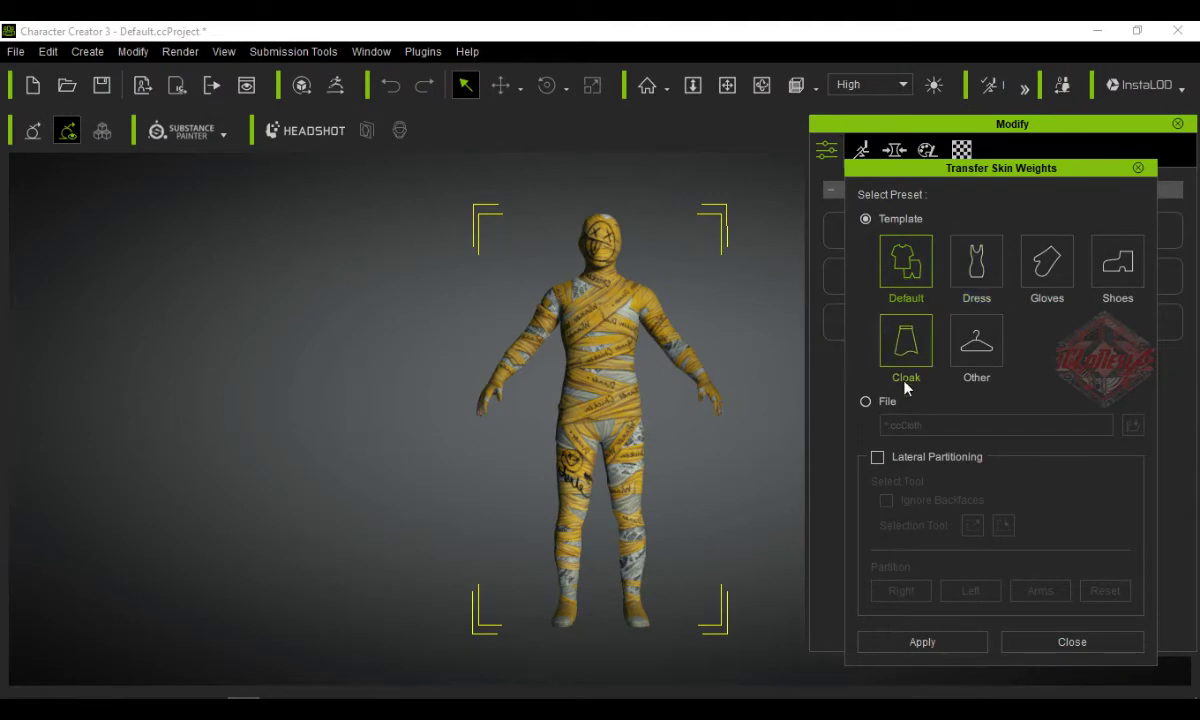
left_click(967, 642)
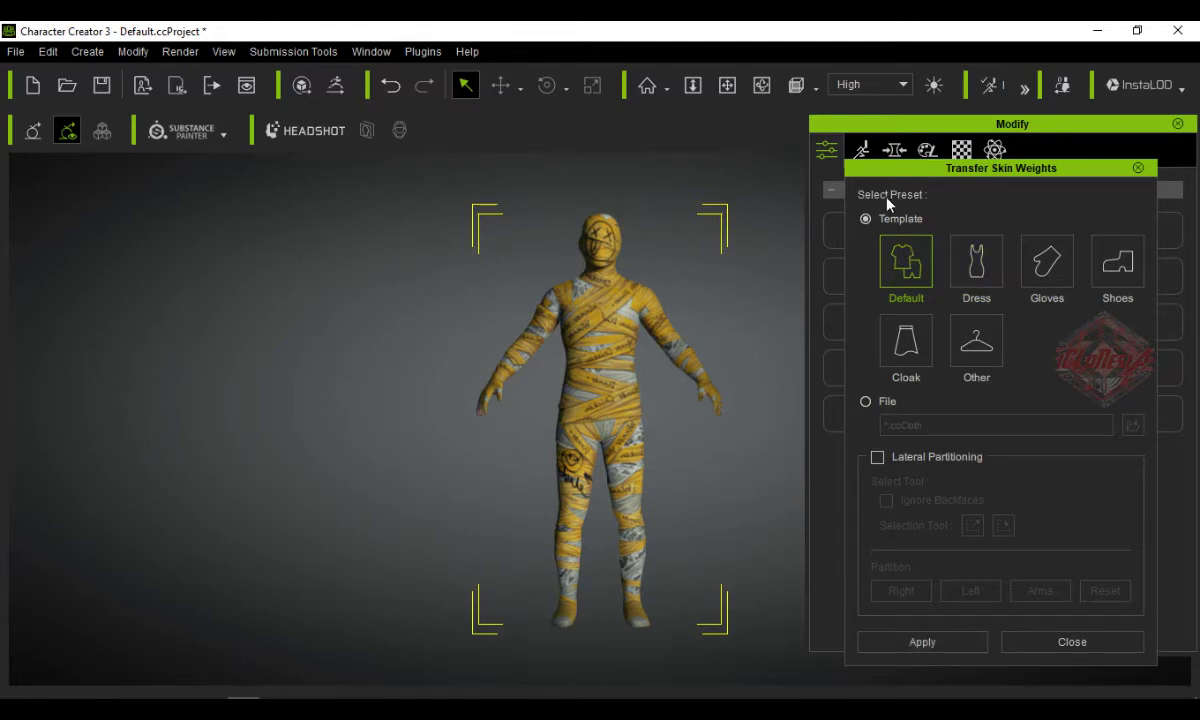
left_click(1138, 168)
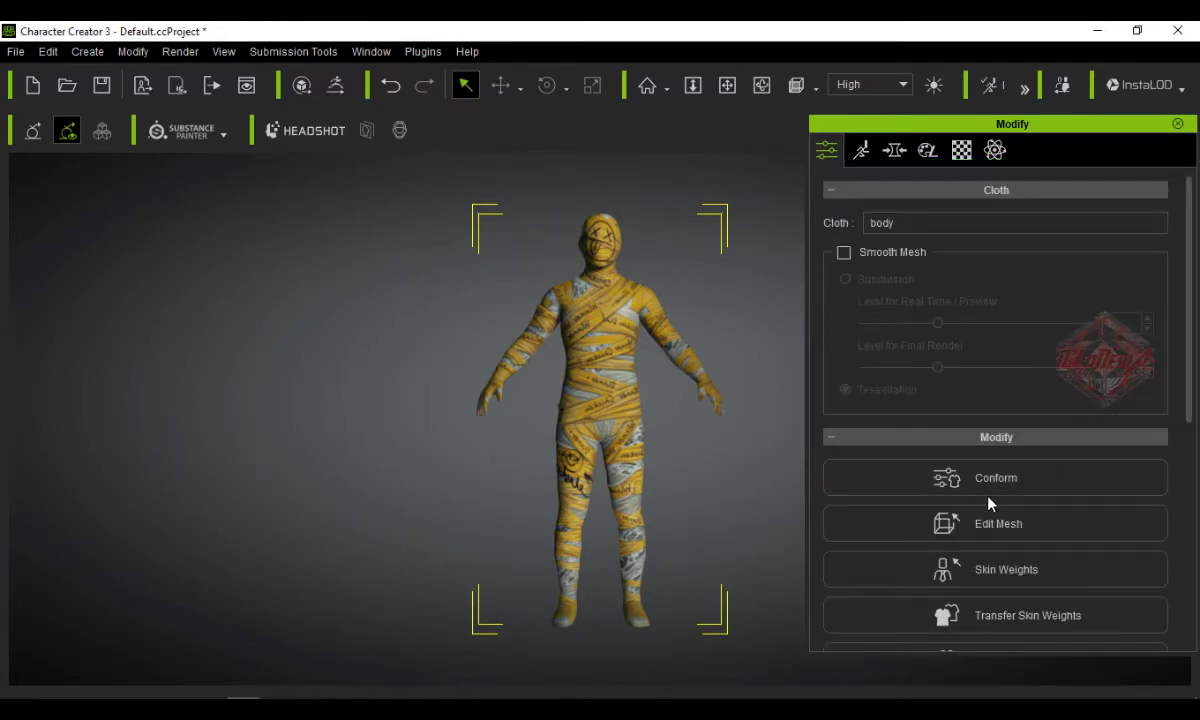
- Select the faces of the whole avatar body with Hide Body Mesh, hide them, and check the head area
scroll(988, 503, "down", 8)
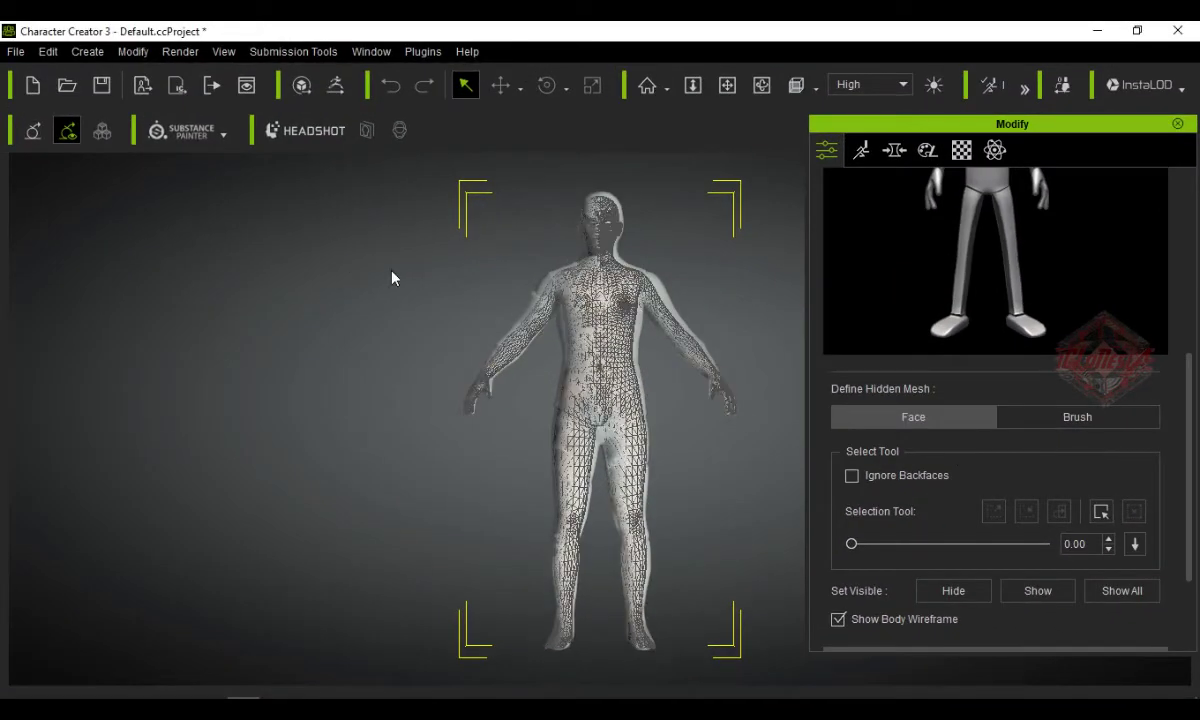
left_click_drag(310, 235, 780, 665)
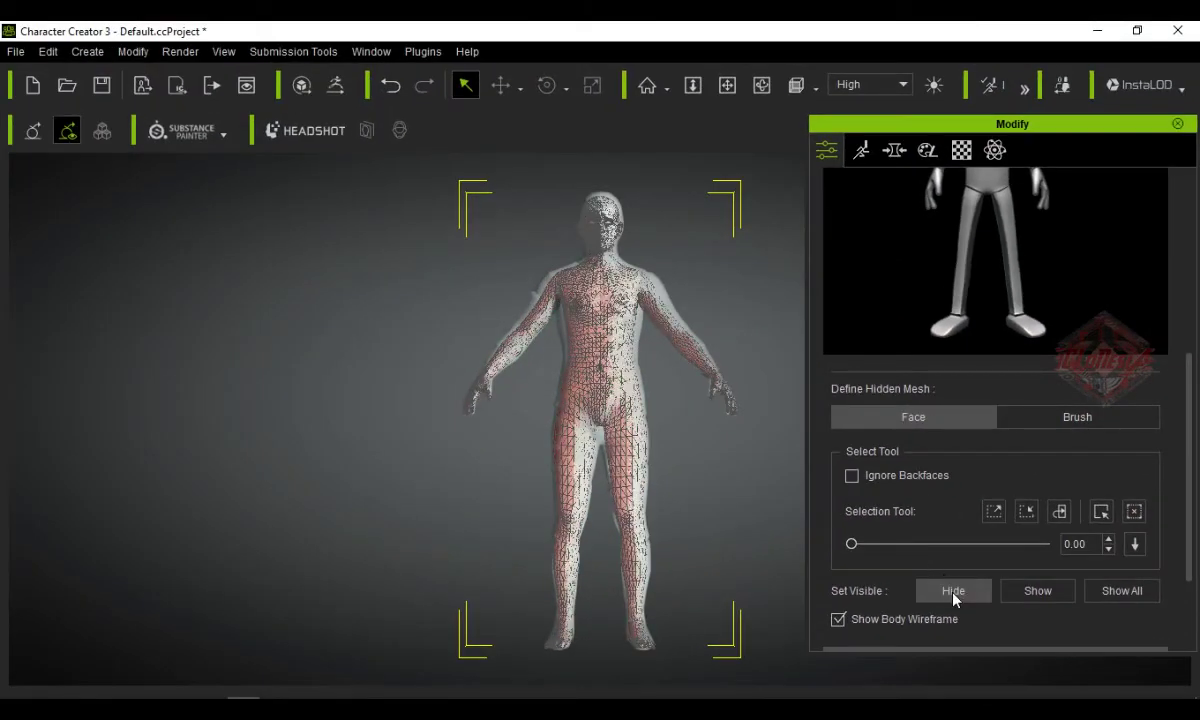
left_click(888, 556)
scroll(586, 235, "up", 2)
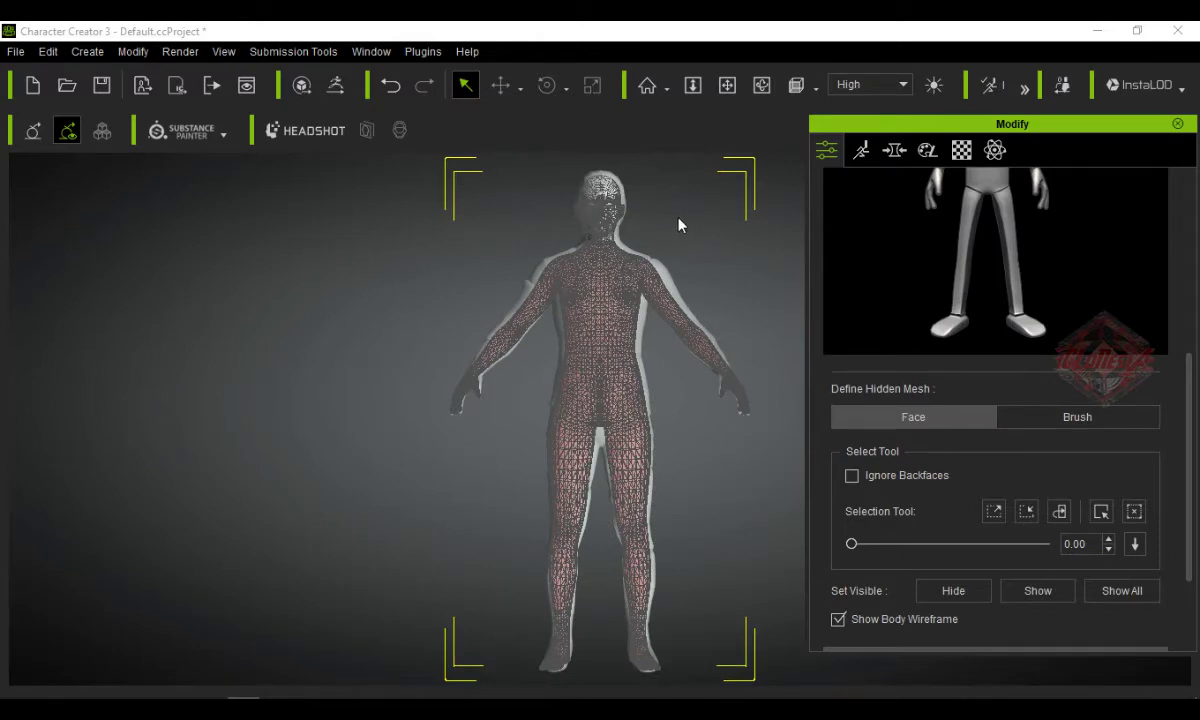
key("x")
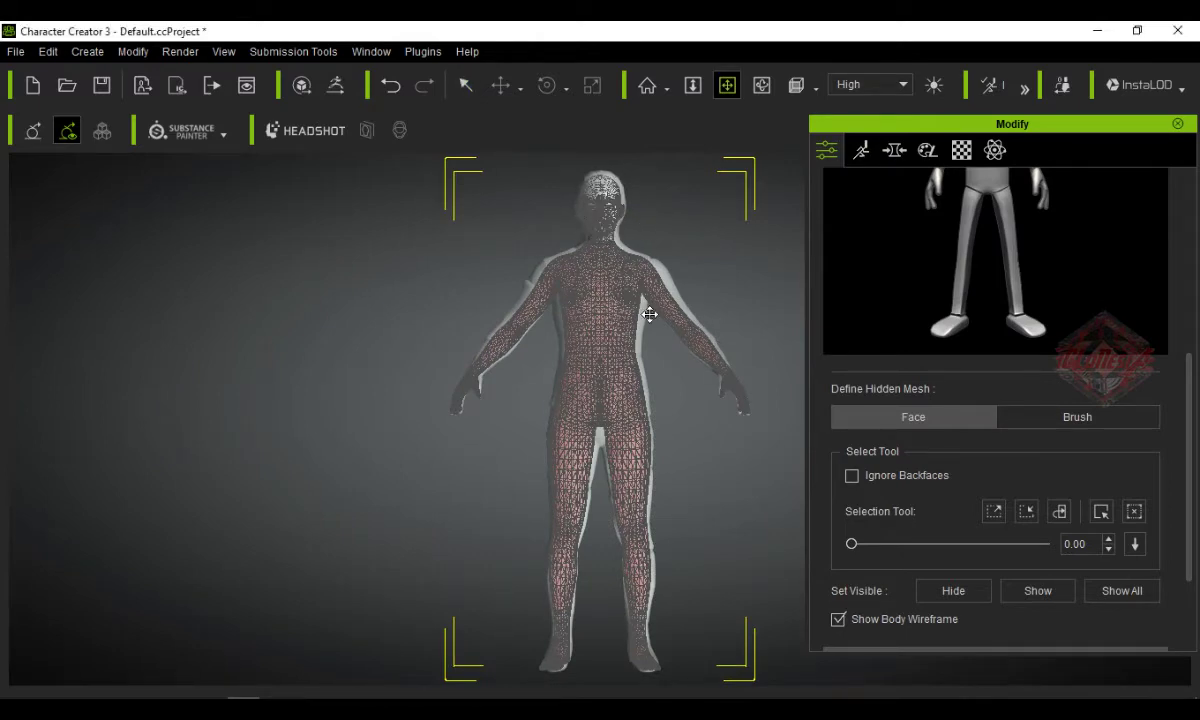
left_click_drag(648, 313, 642, 414)
scroll(637, 452, "up", 4)
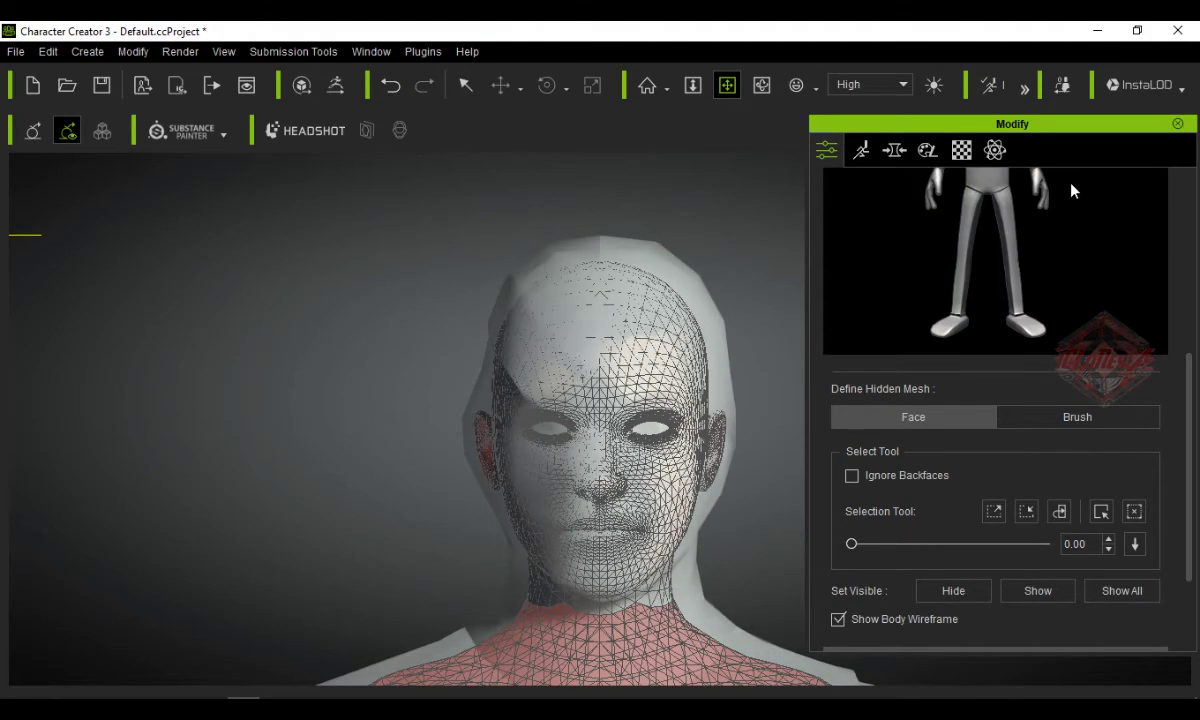
- Inspect the hidden faces across the head and upper body, and leave the Hide Body Mesh tool
left_click(1177, 123)
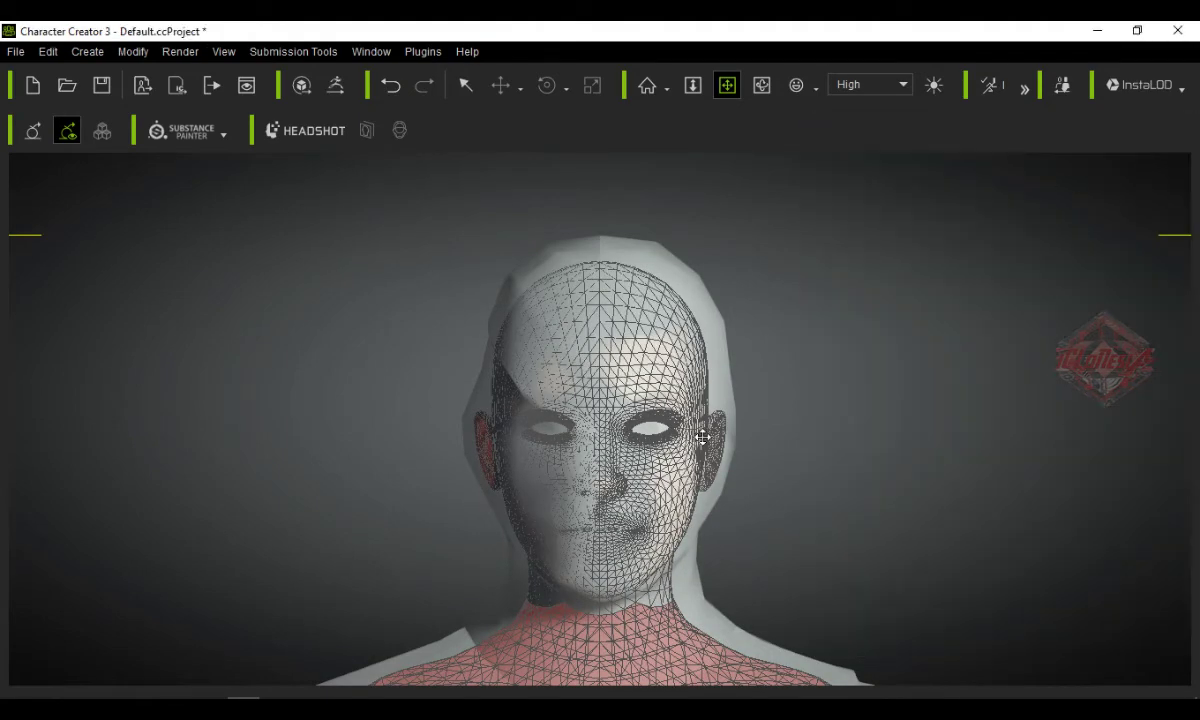
scroll(710, 459, "down", 3)
scroll(710, 459, "down", 3)
left_click_drag(662, 538, 667, 414)
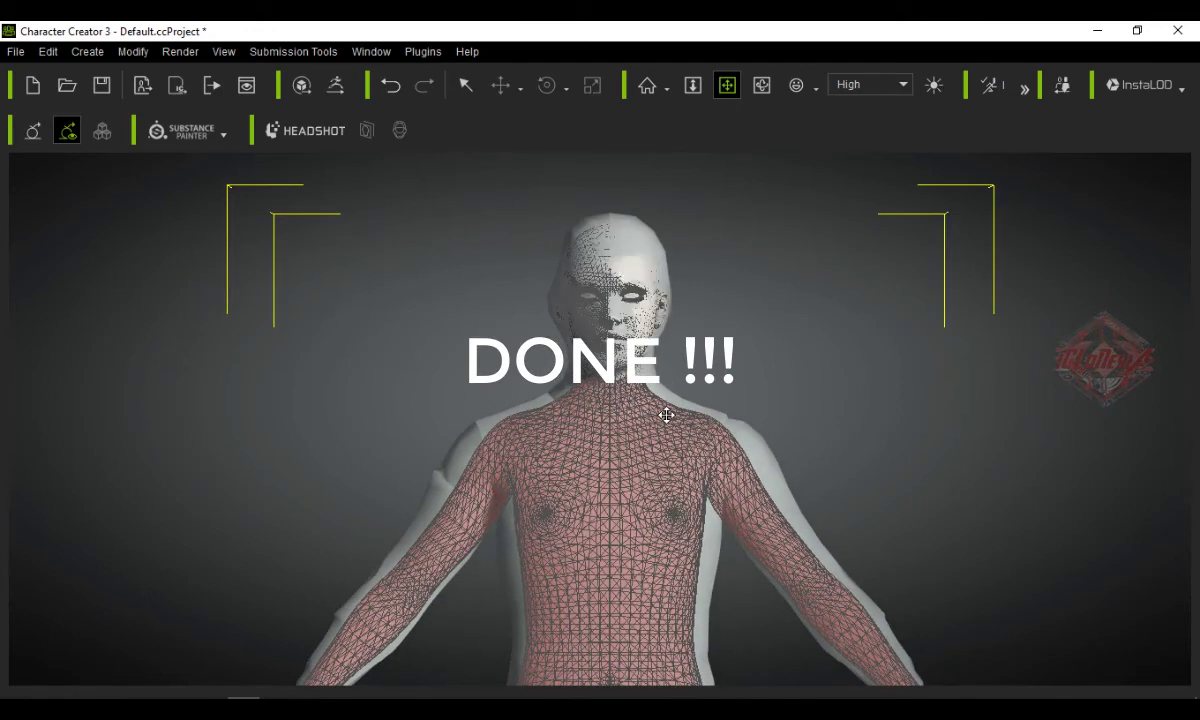
key("F6")
scroll(1026, 488, "up", 5)
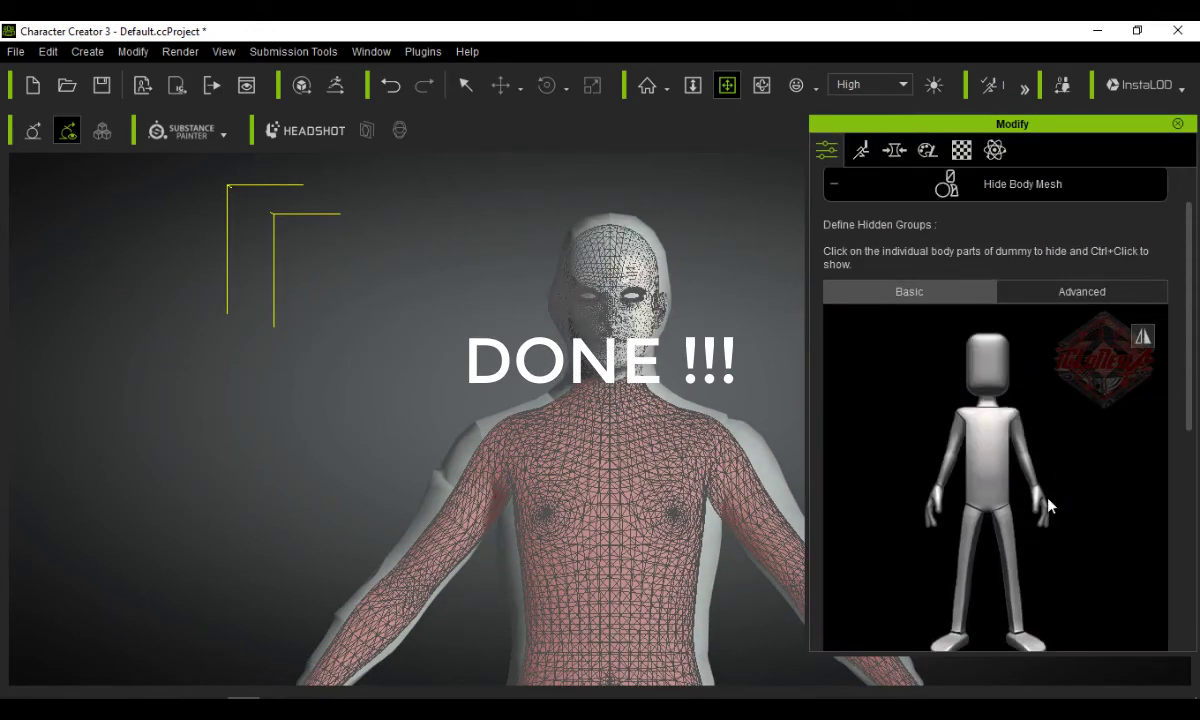
left_click(1061, 242)
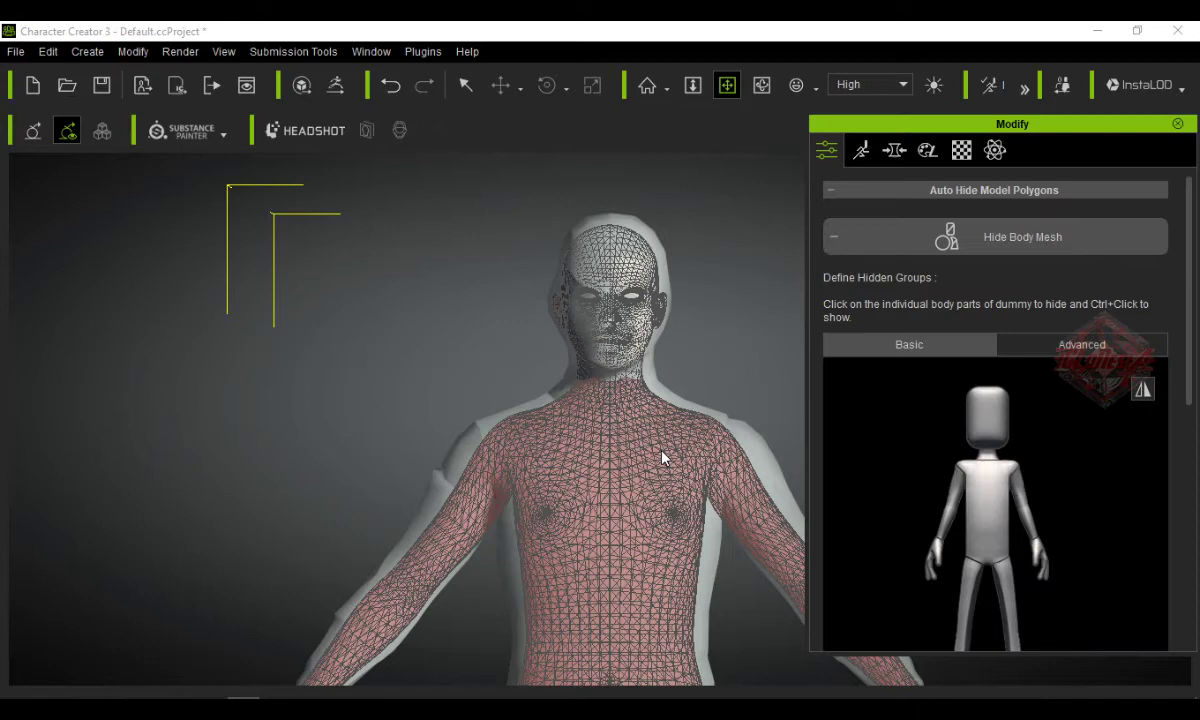